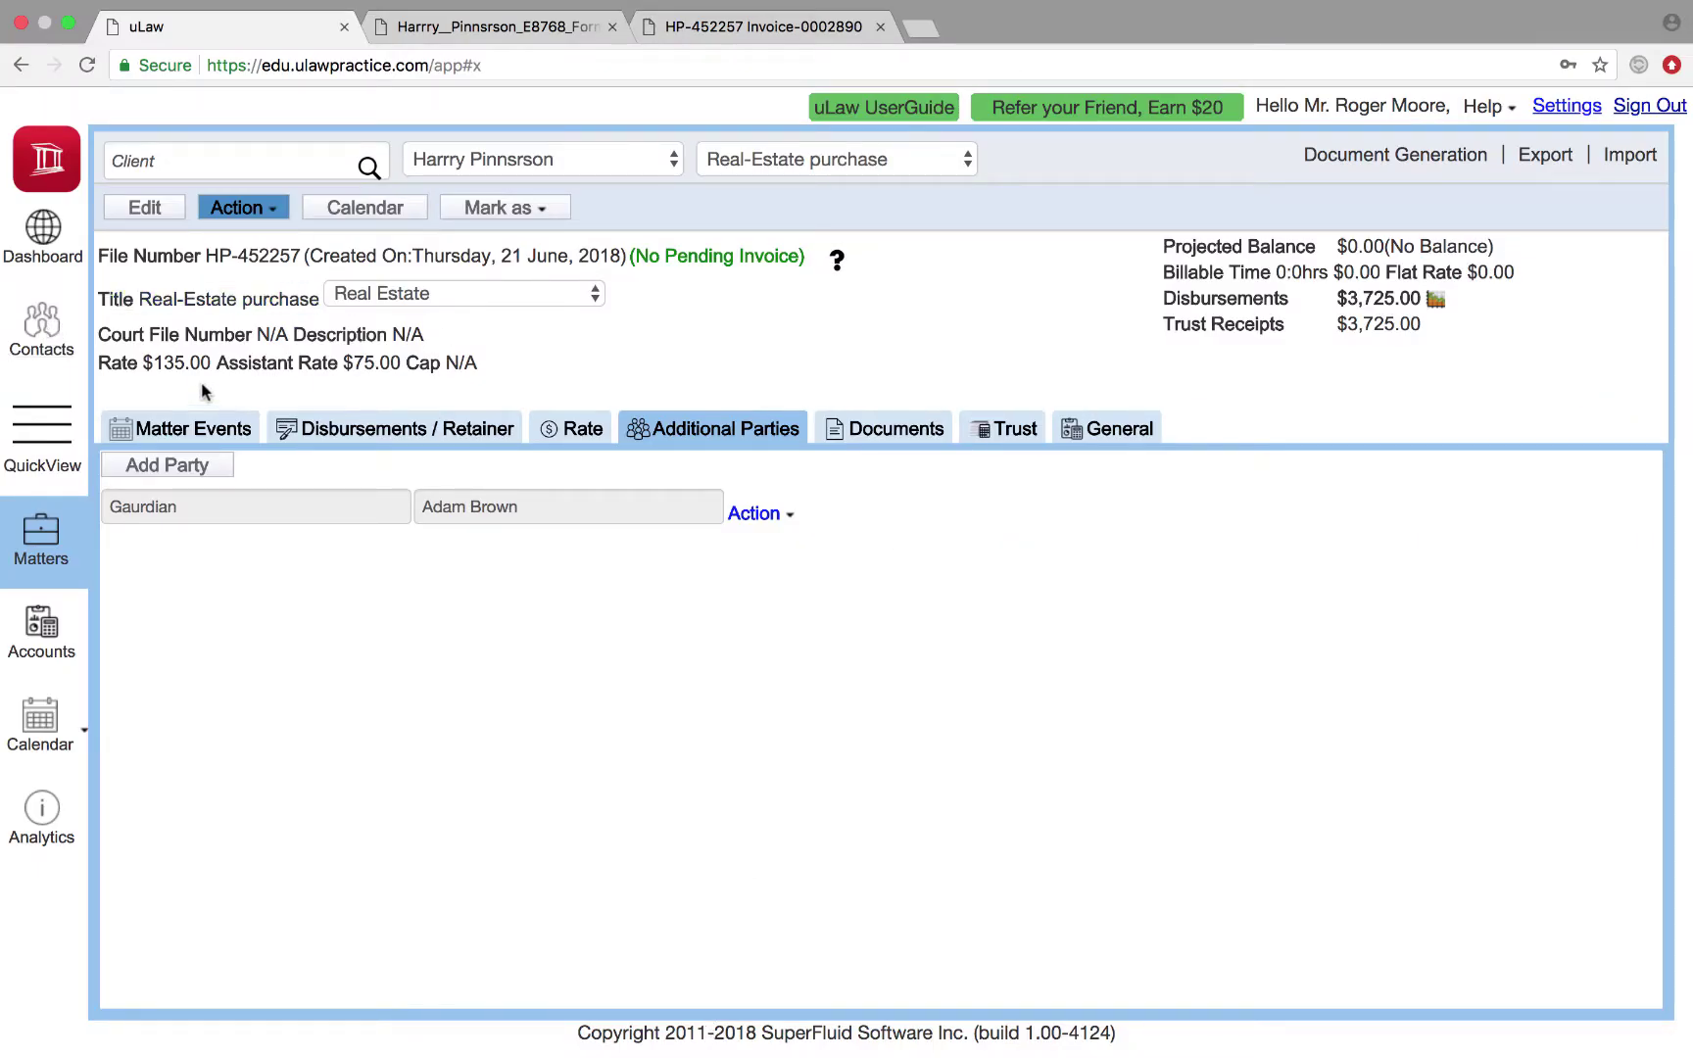
Check who can be chosen as preparer for the conflict screening form, then cancel it
left_click(1379, 155)
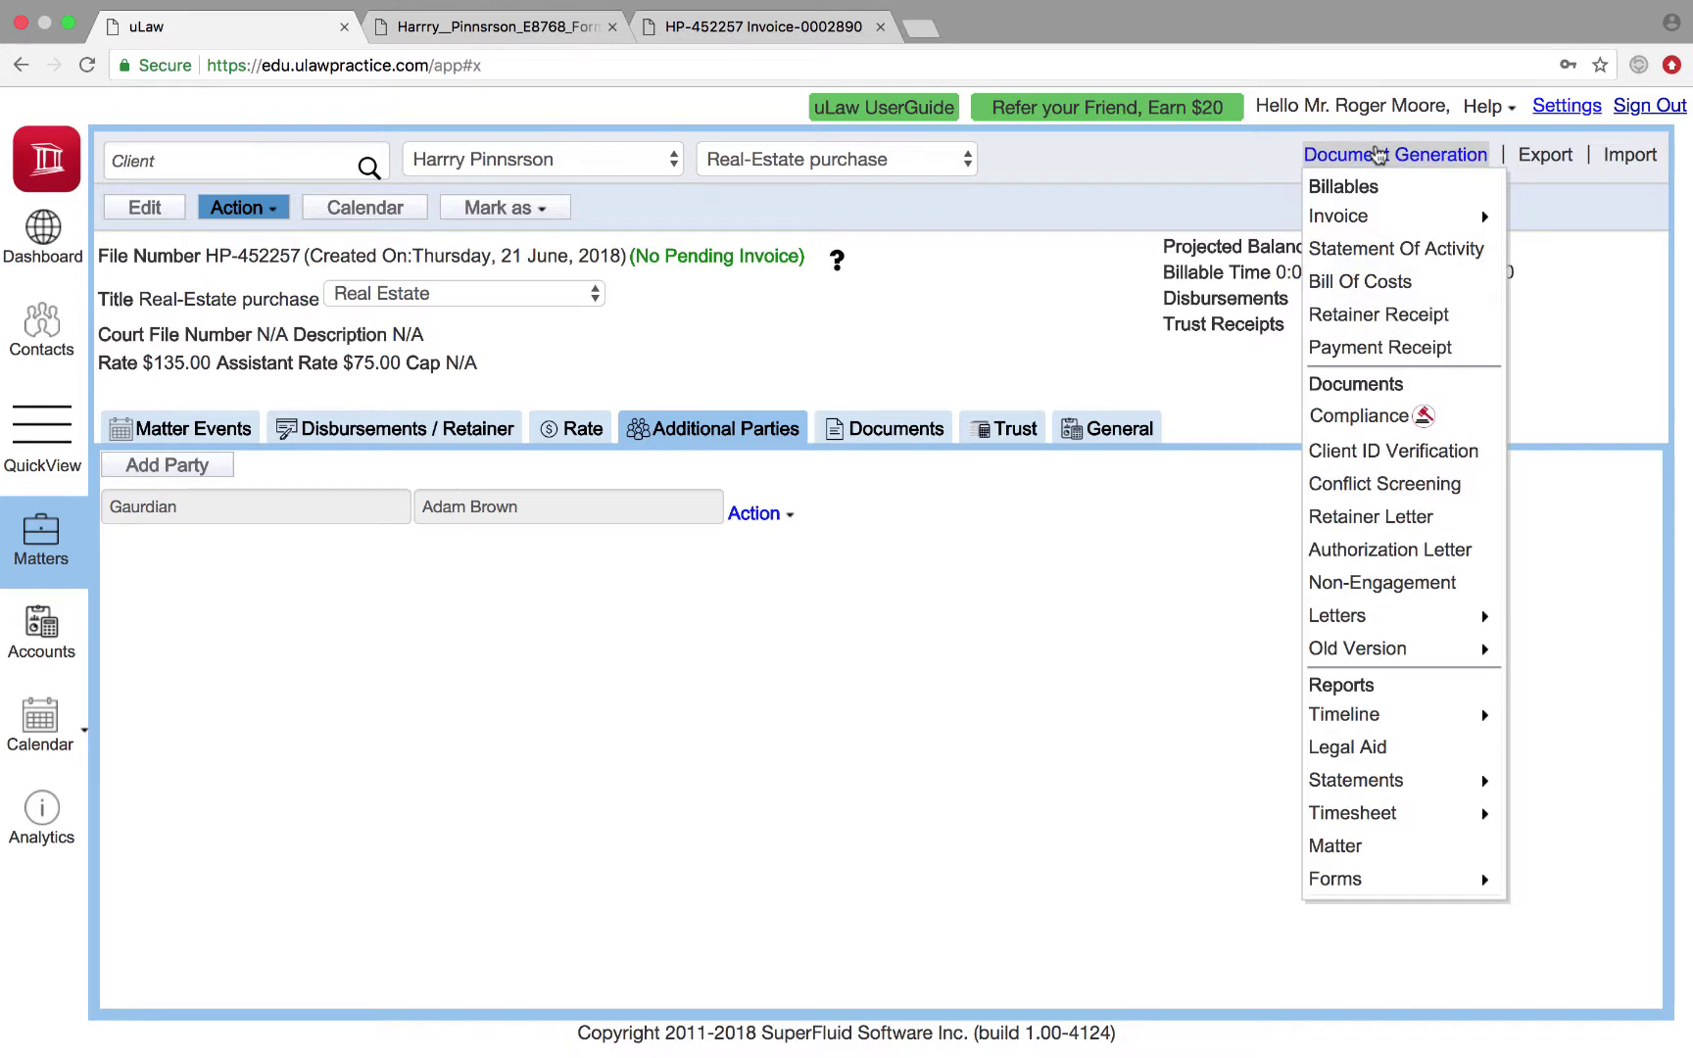
left_click(1401, 482)
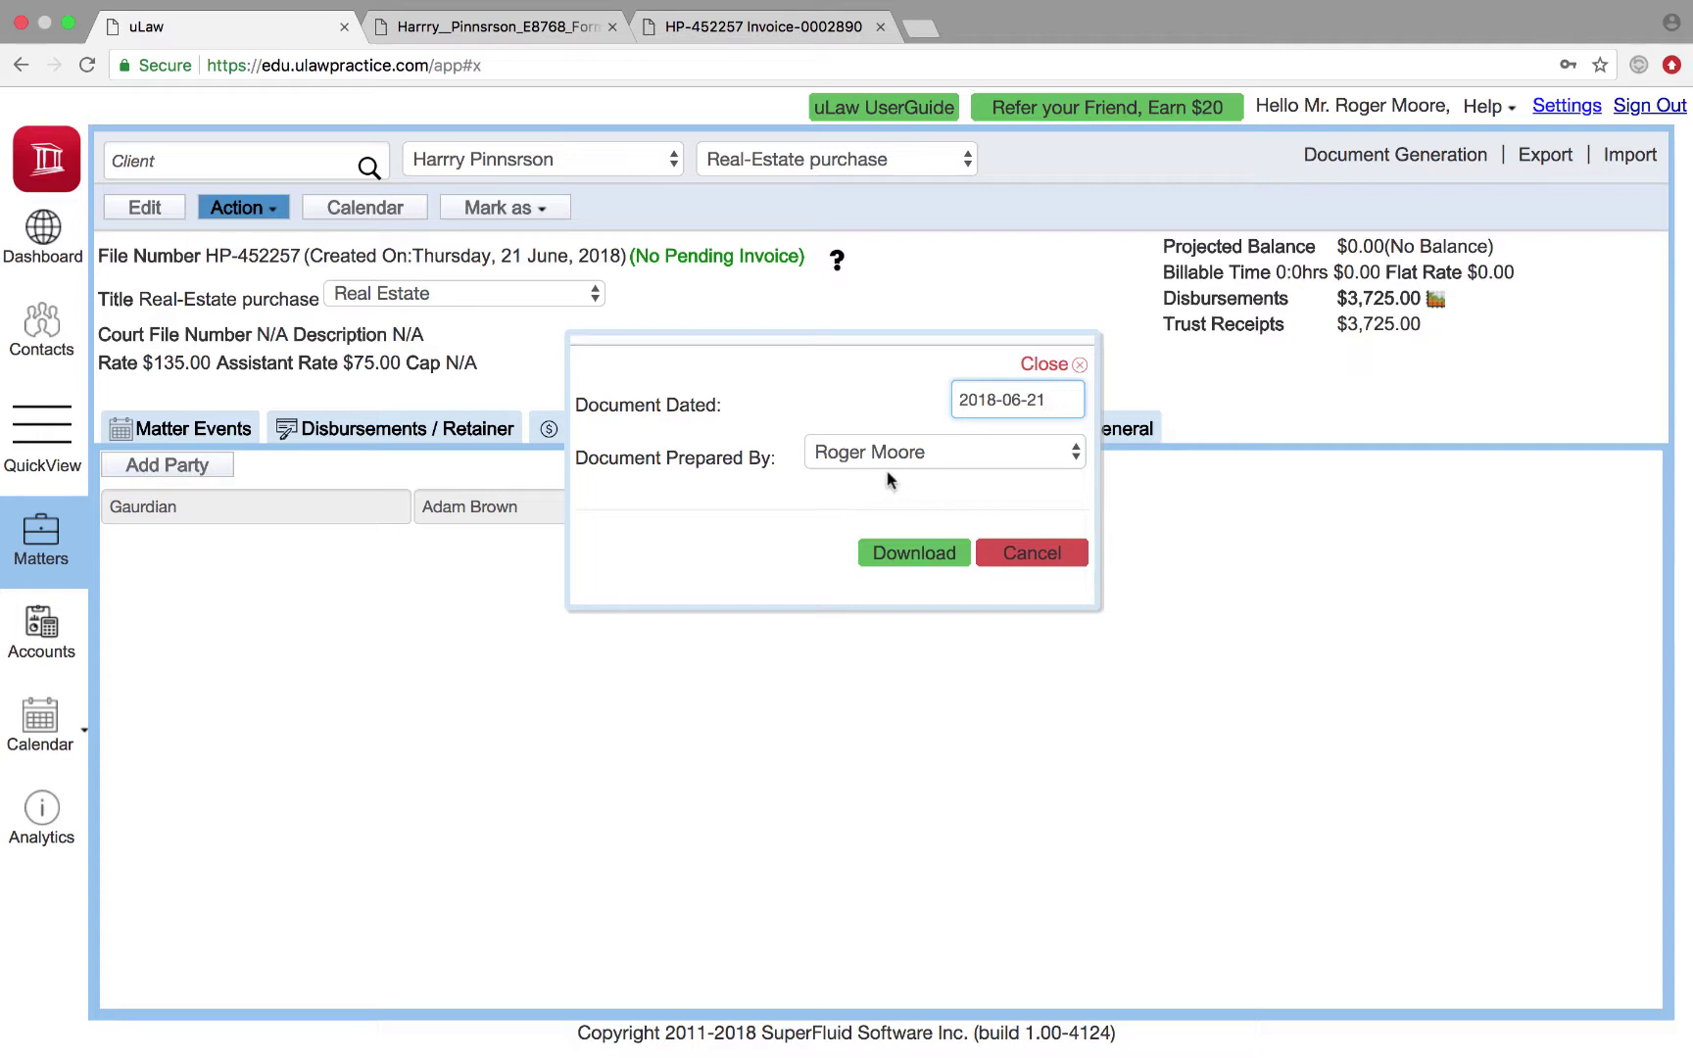
left_click(837, 464)
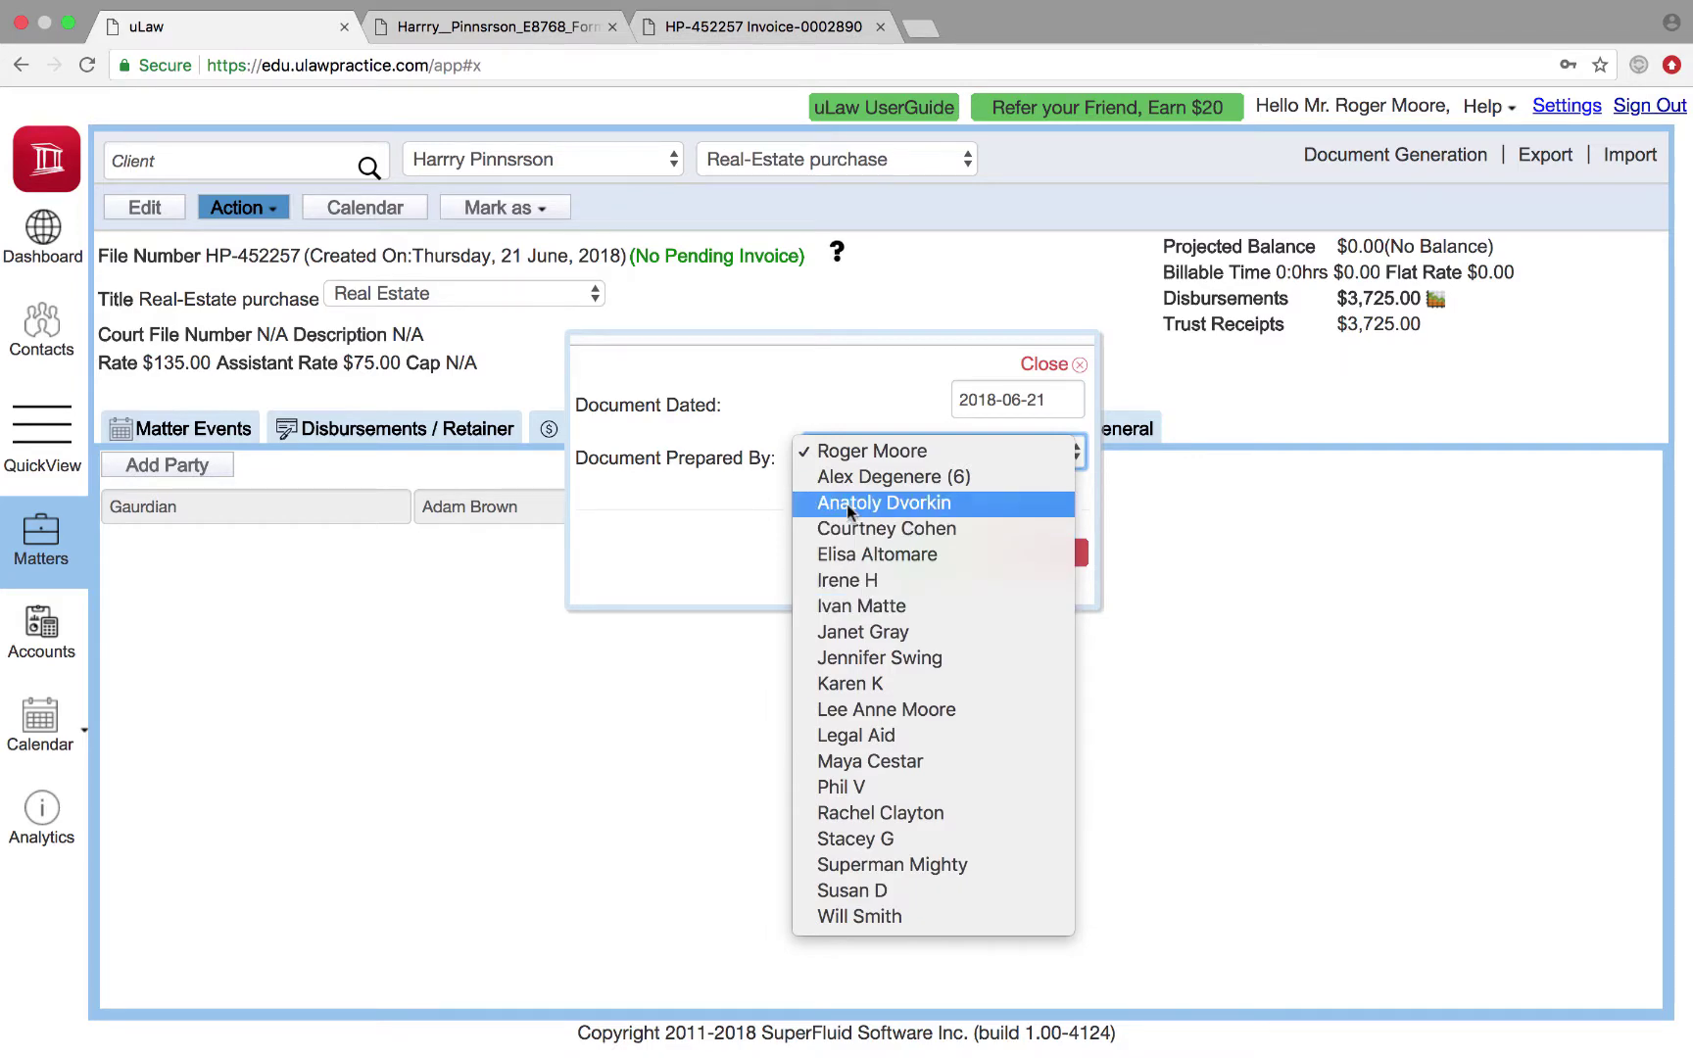
left_click(705, 529)
left_click(1015, 554)
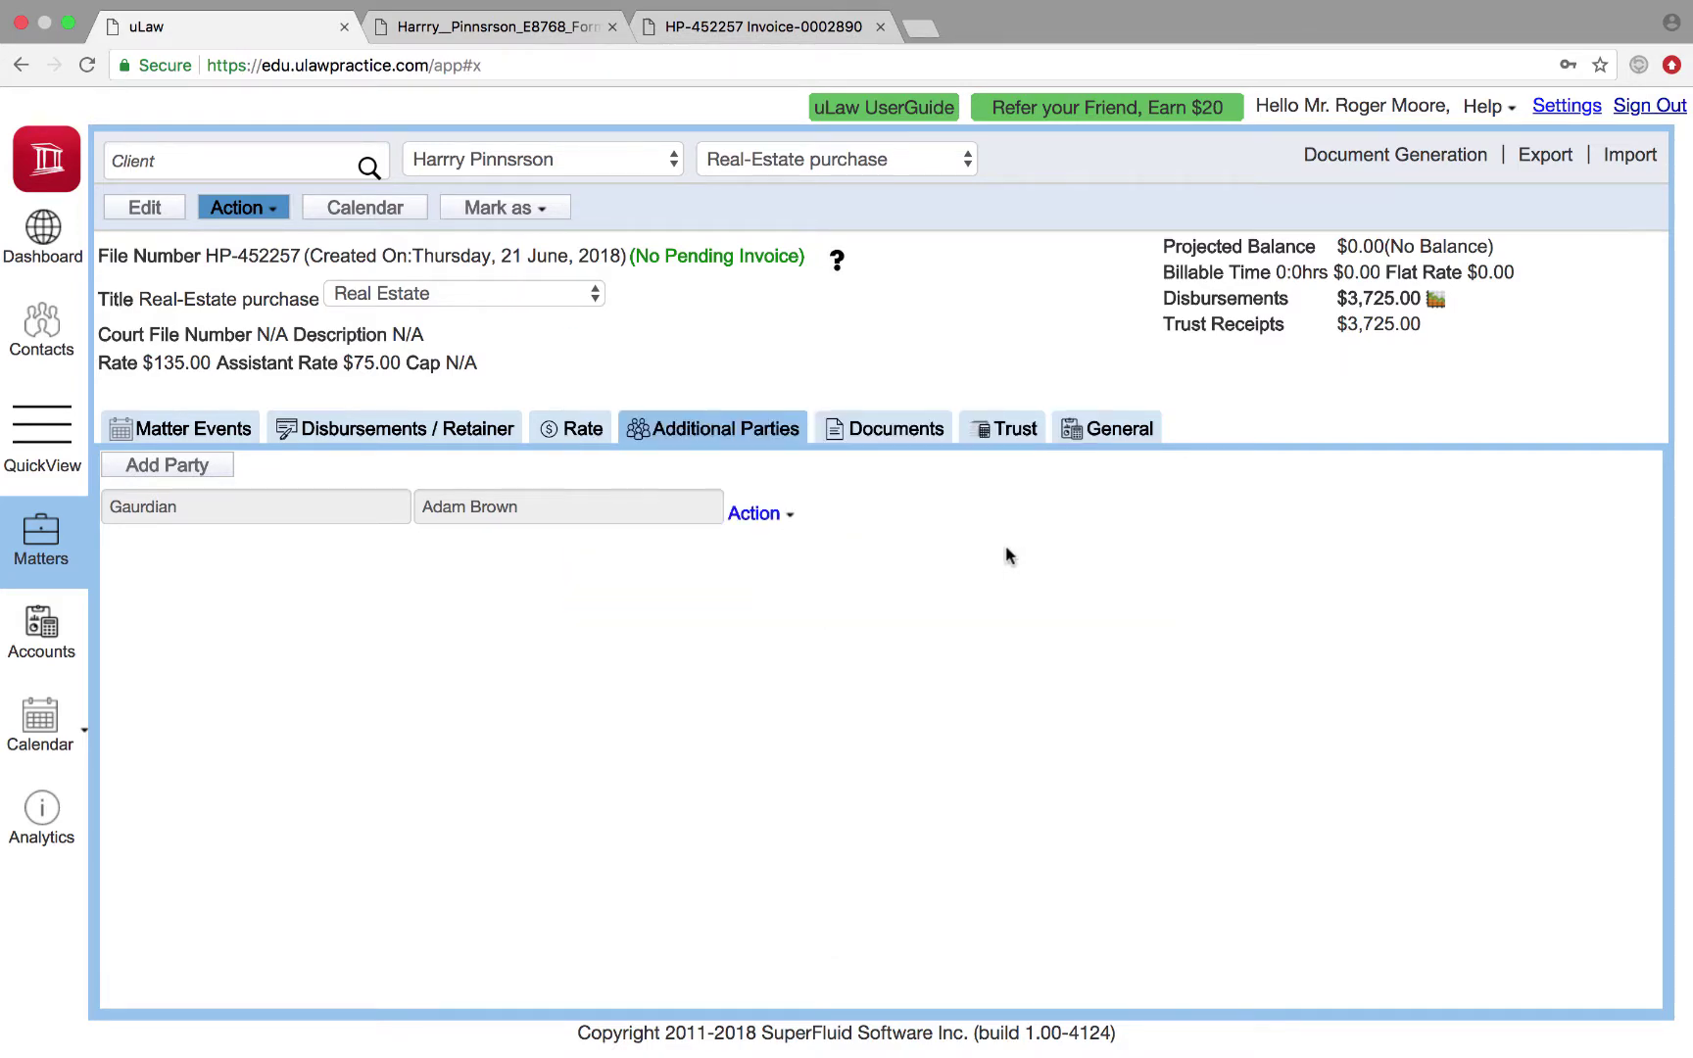
Open Contacts and browse the 18 members of the Coworkers group
left_click(66, 361)
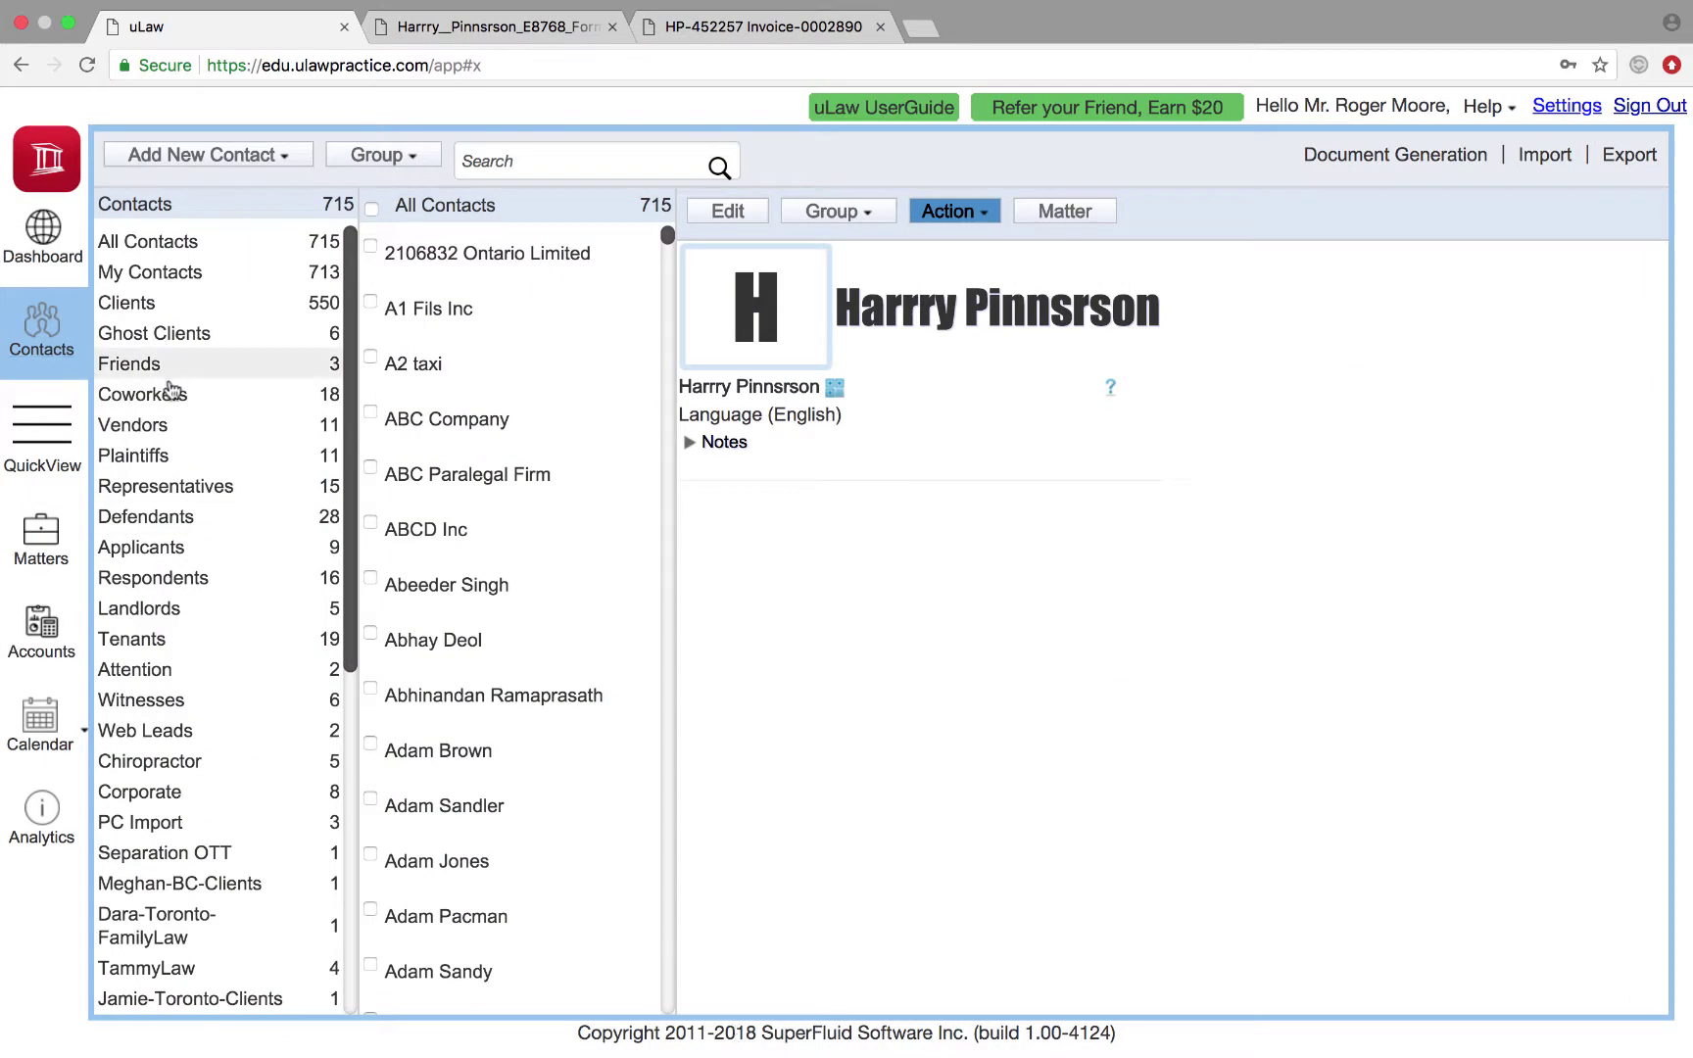
left_click(219, 405)
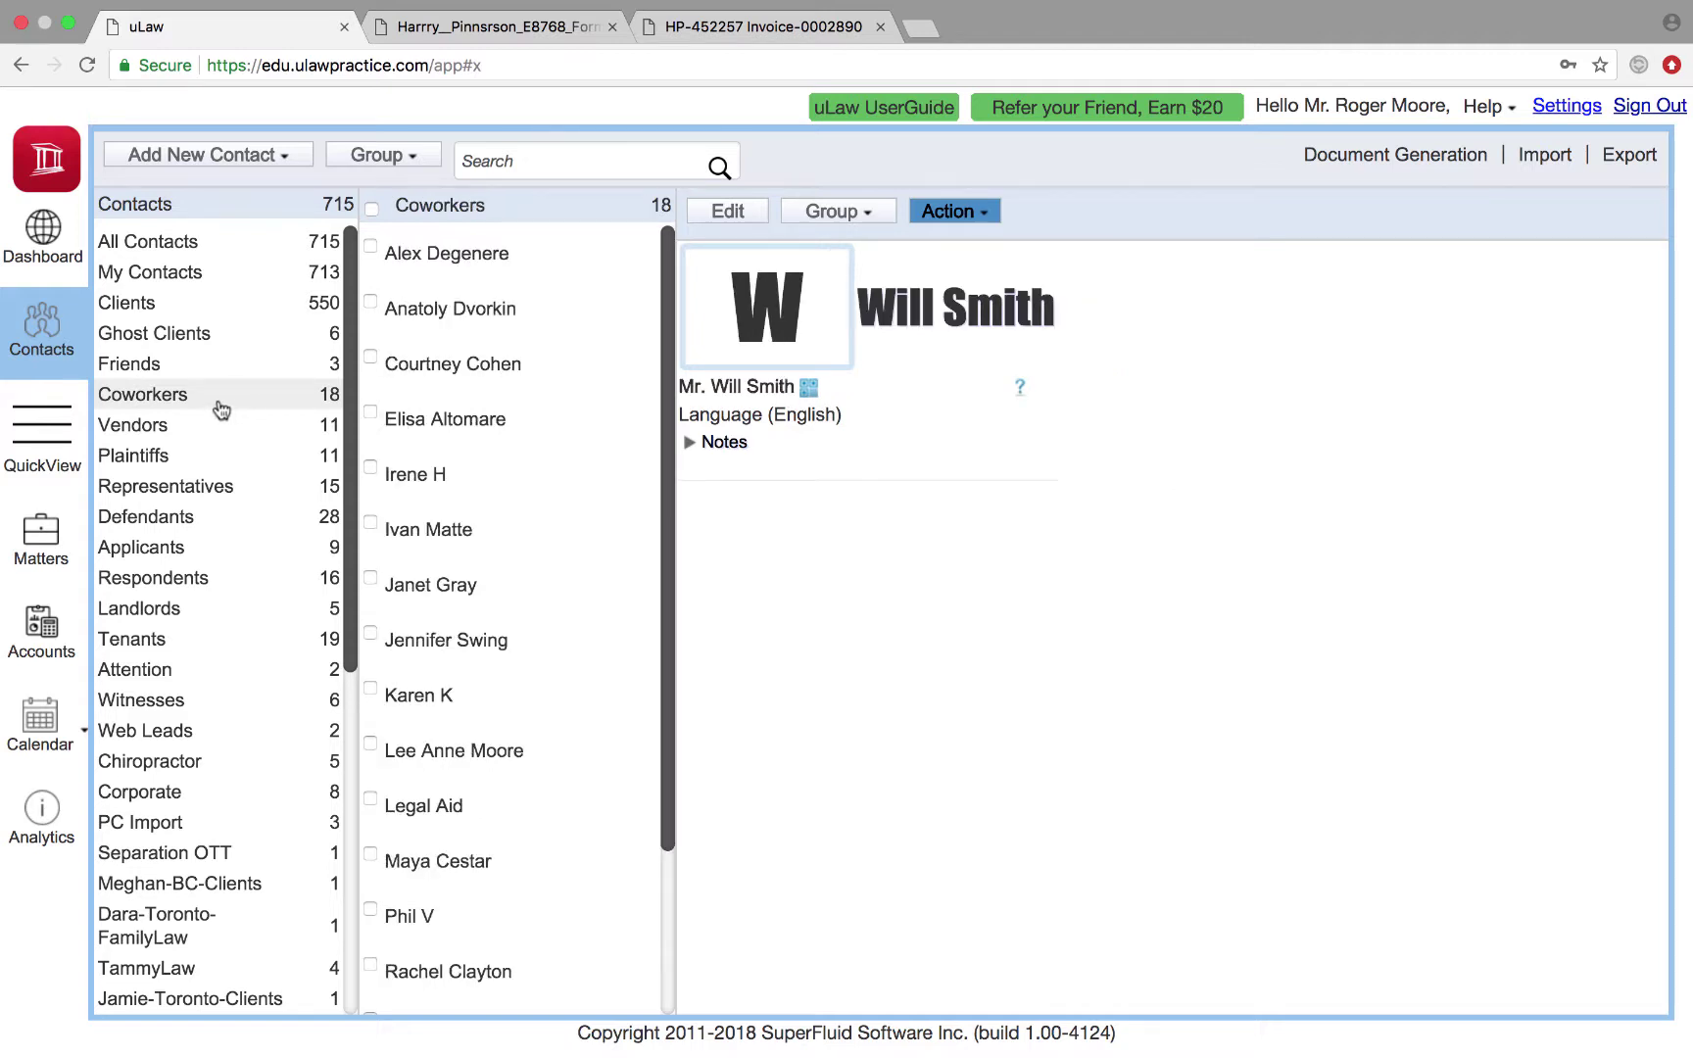
scroll(541, 663, "down", 3)
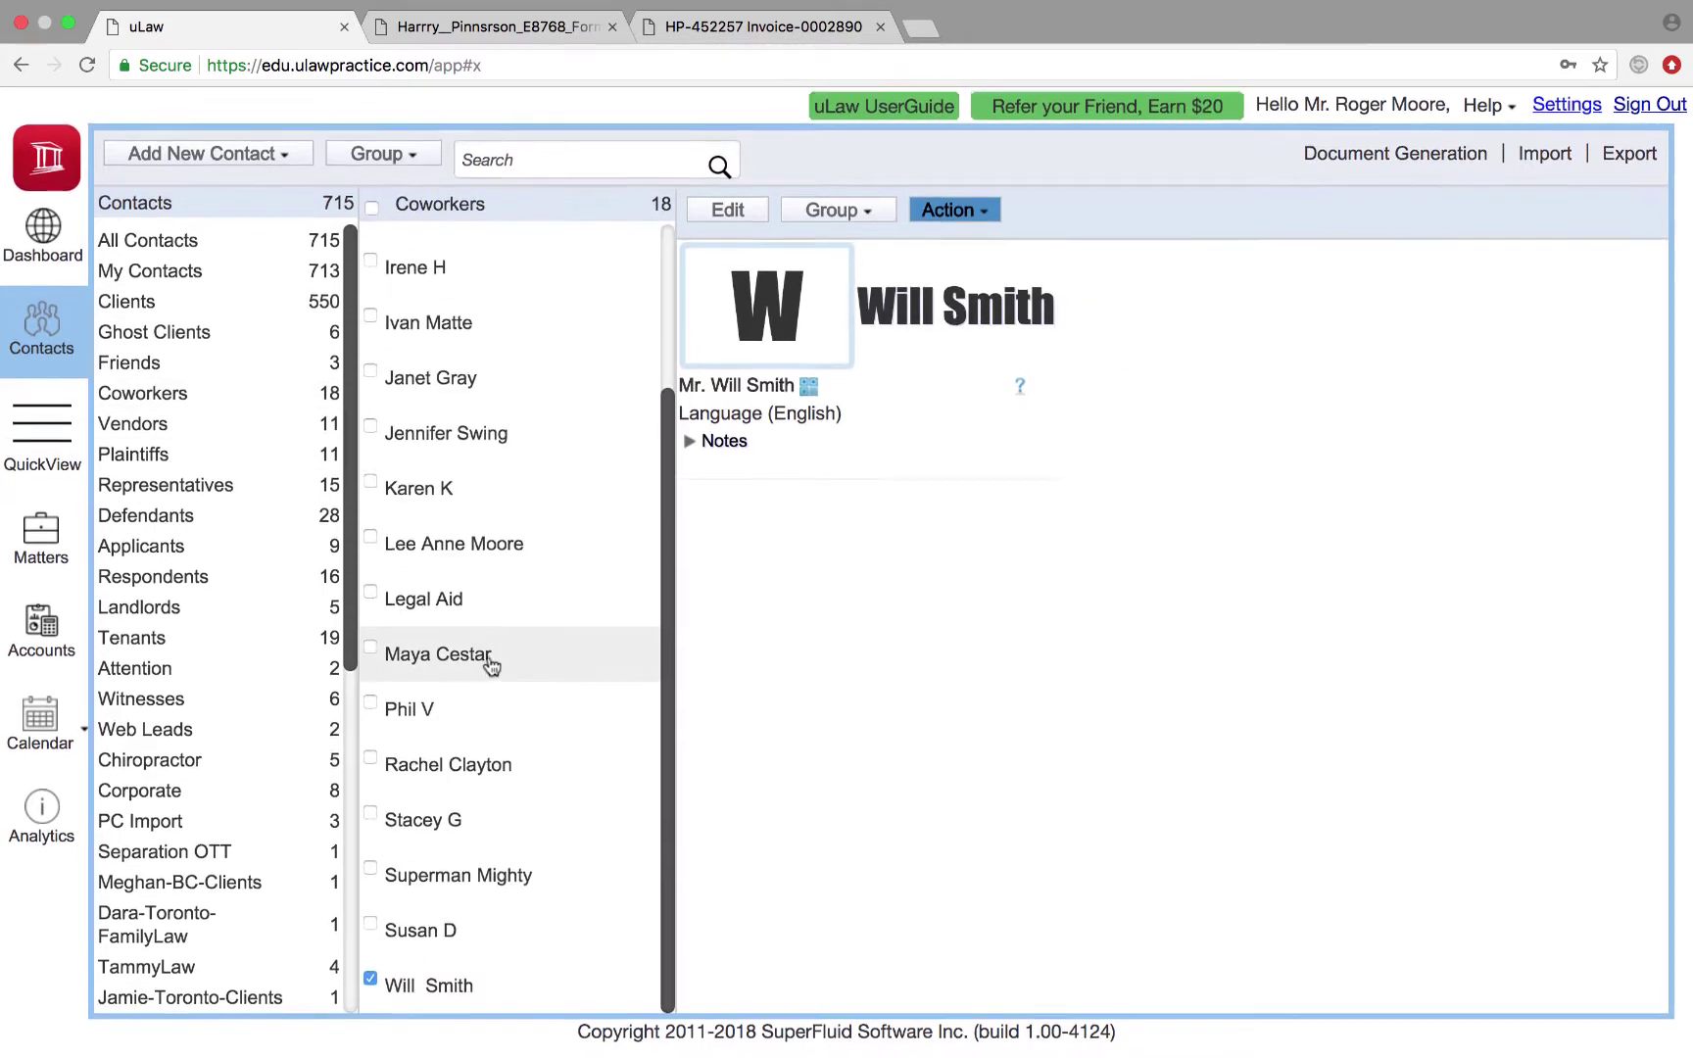
scroll(540, 663, "up", 3)
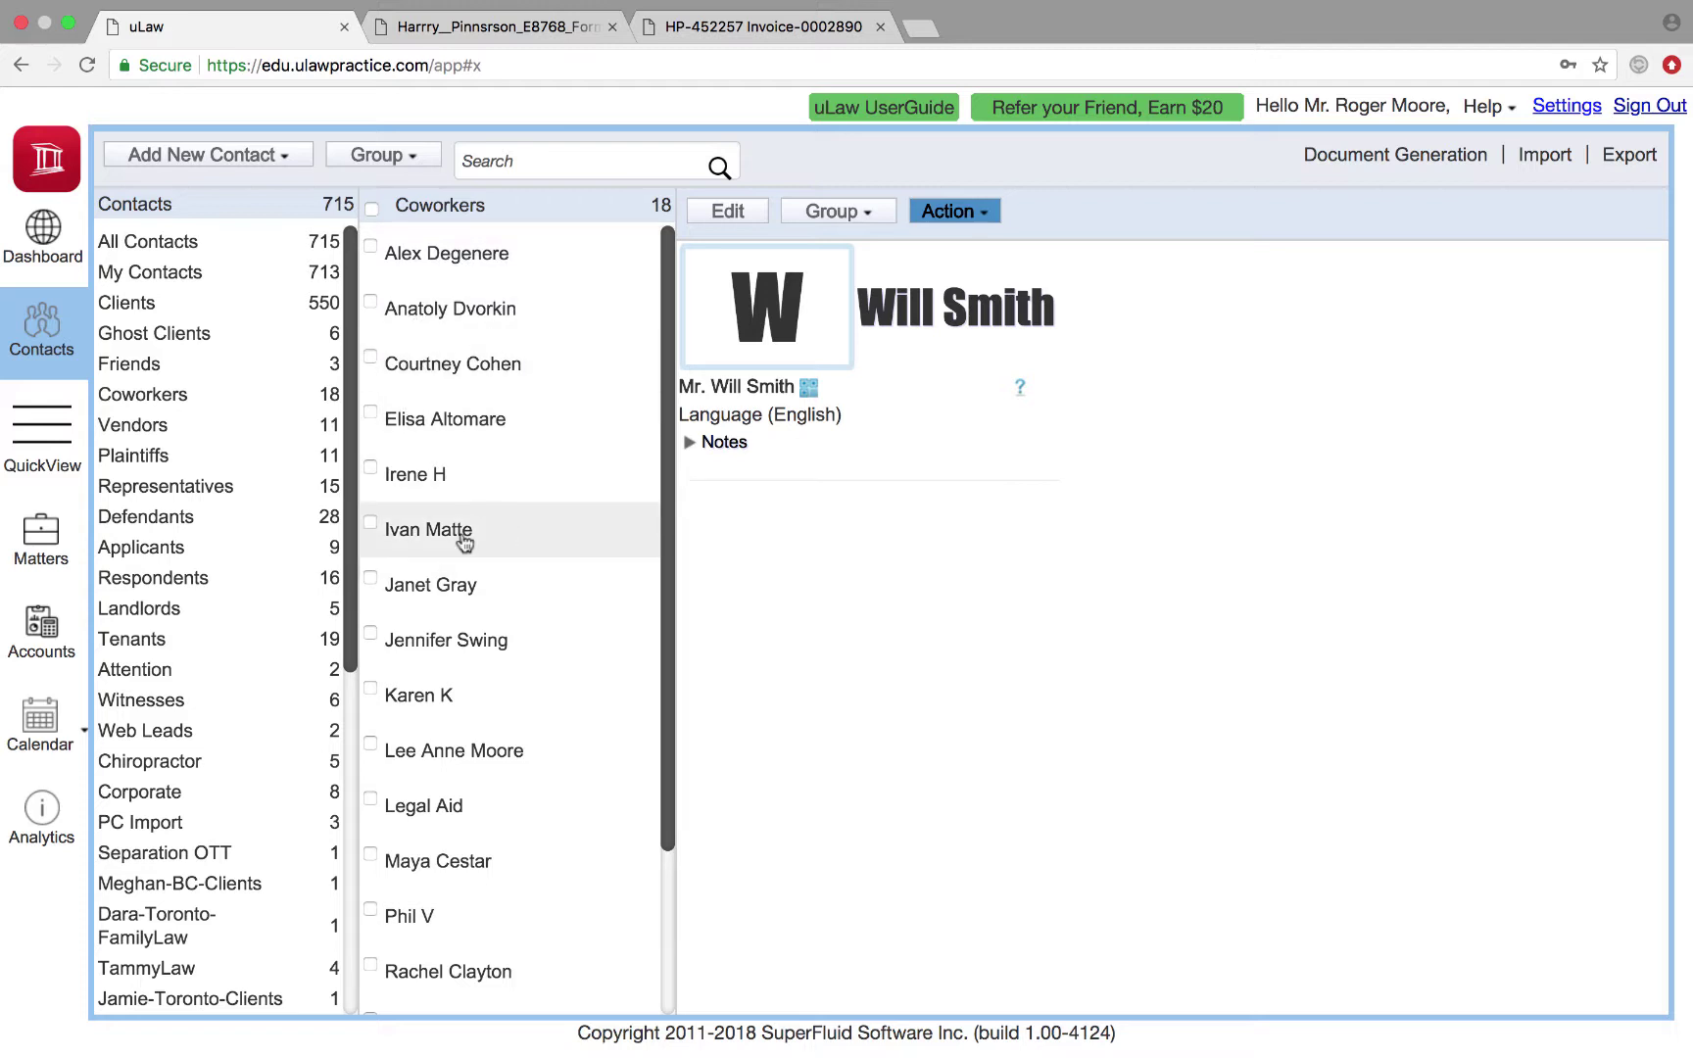
scroll(456, 583, "down", 3)
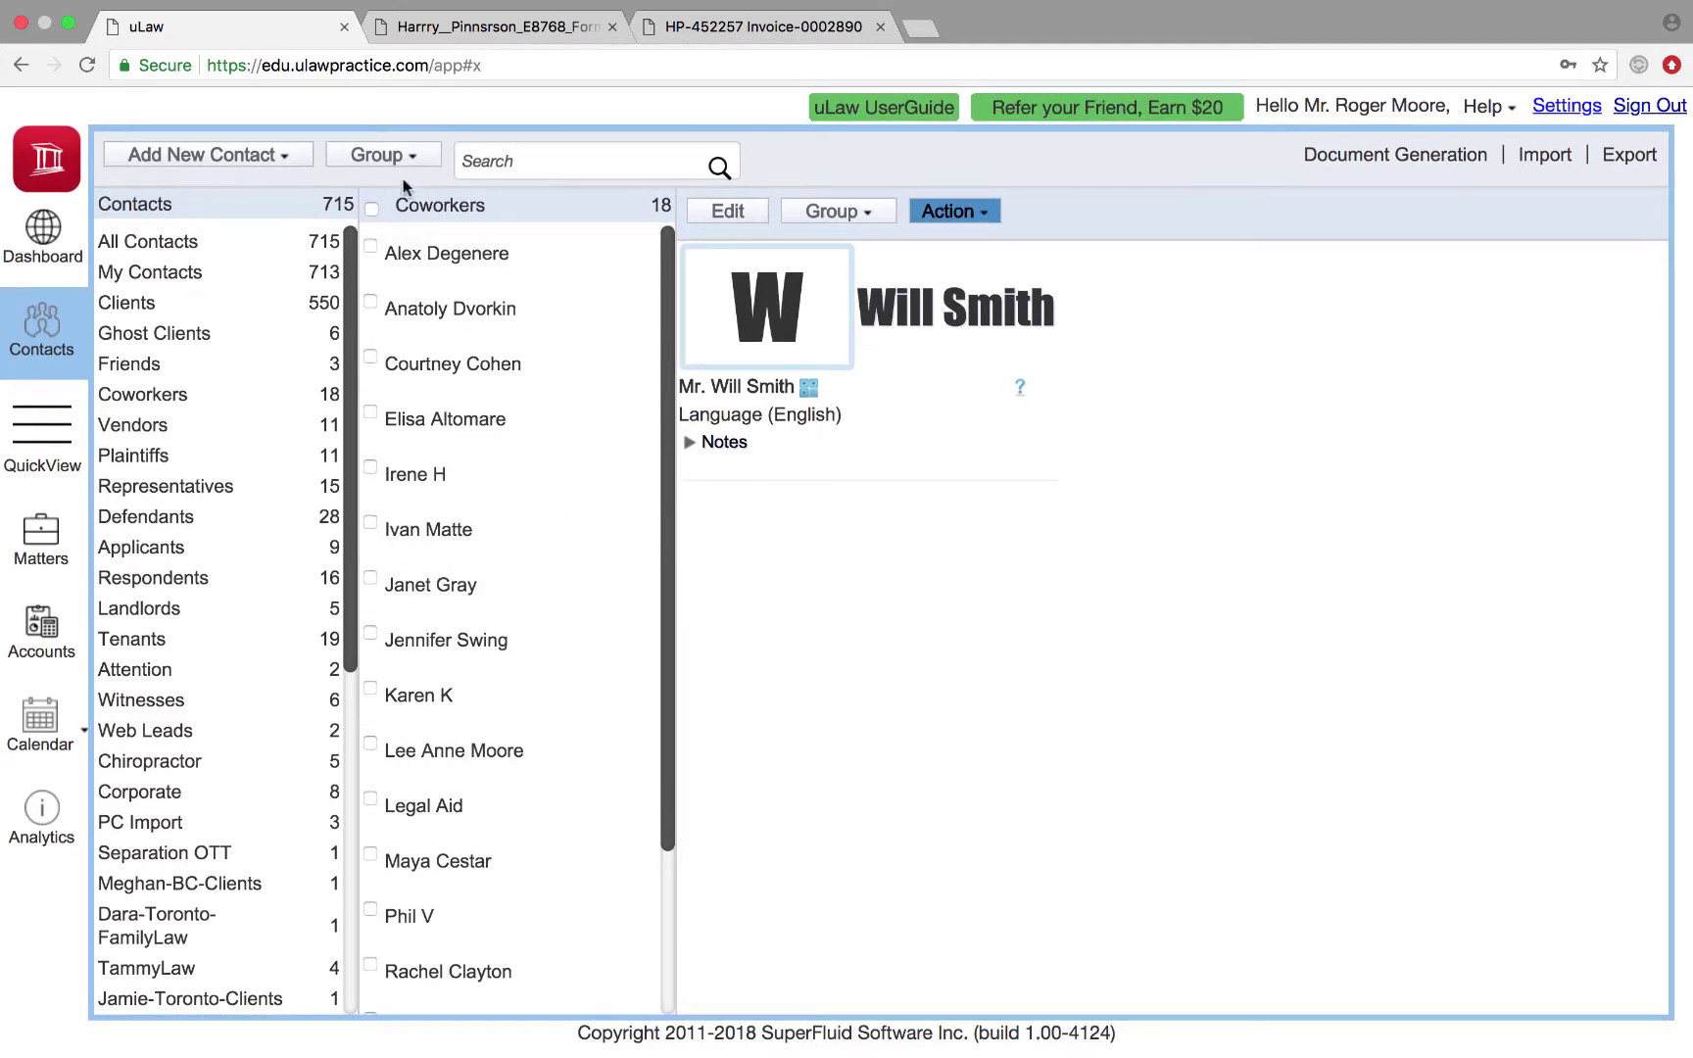
Add a new Coworkers contact with the coworker's first and last name and save it
left_click(238, 155)
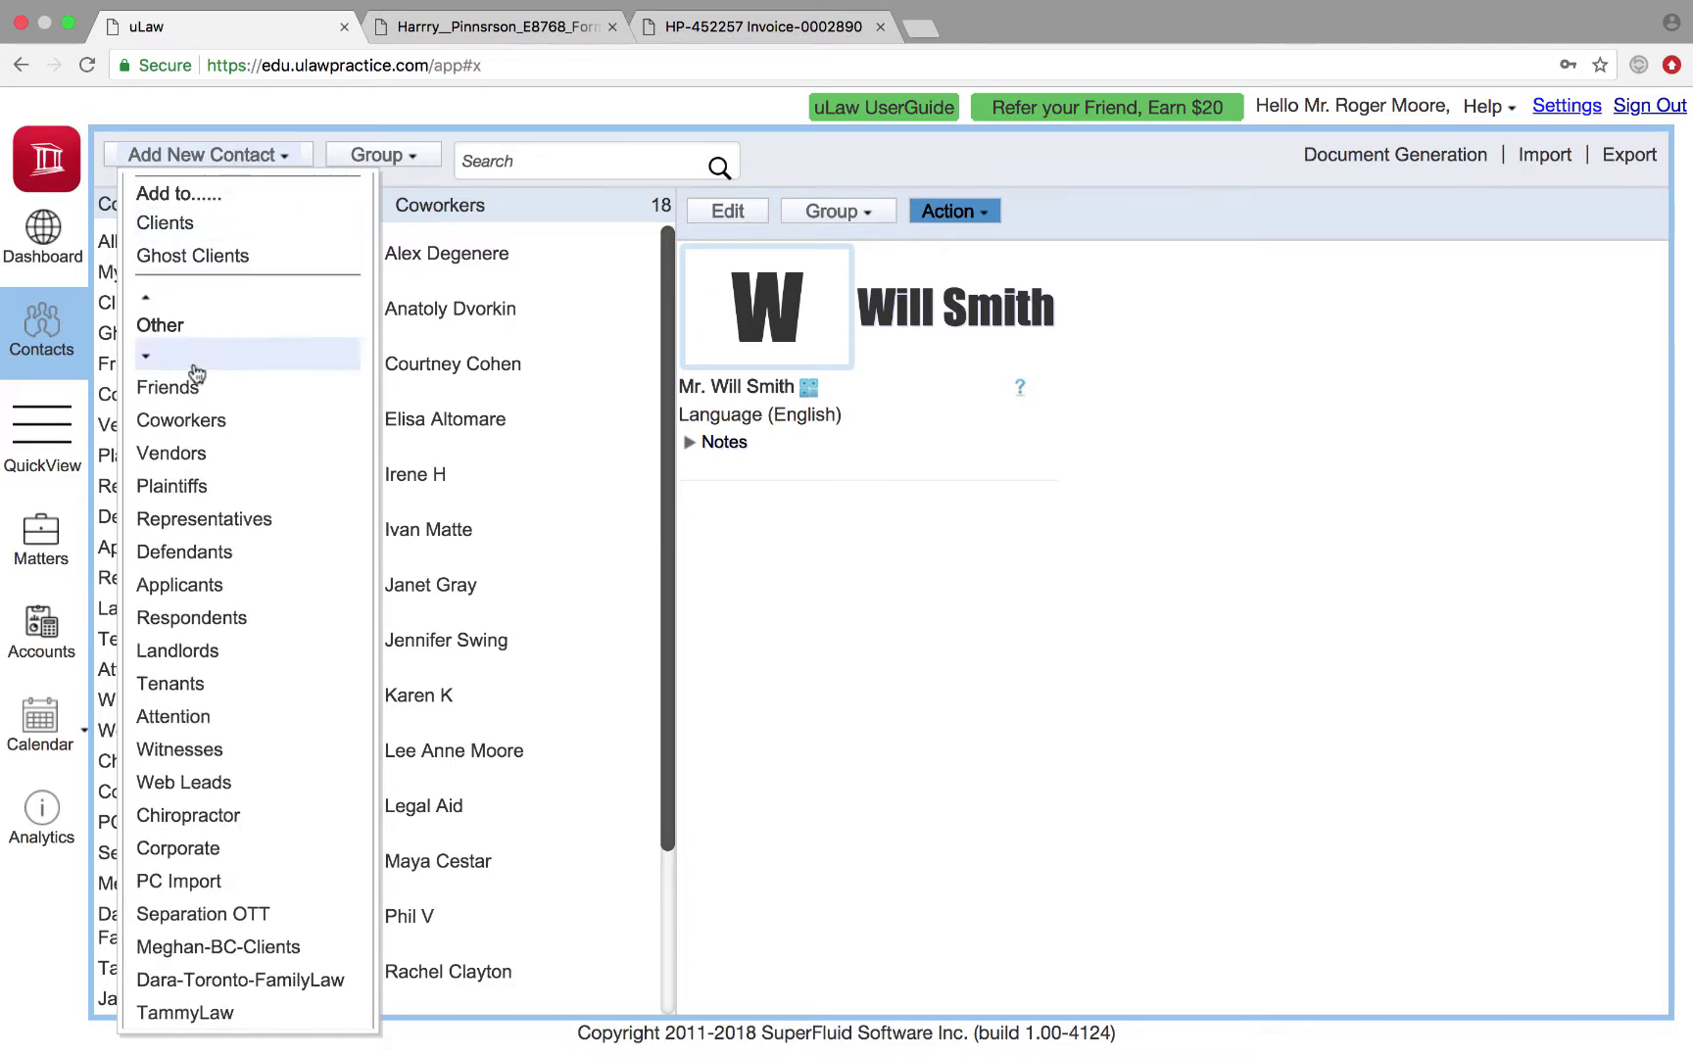
left_click(231, 393)
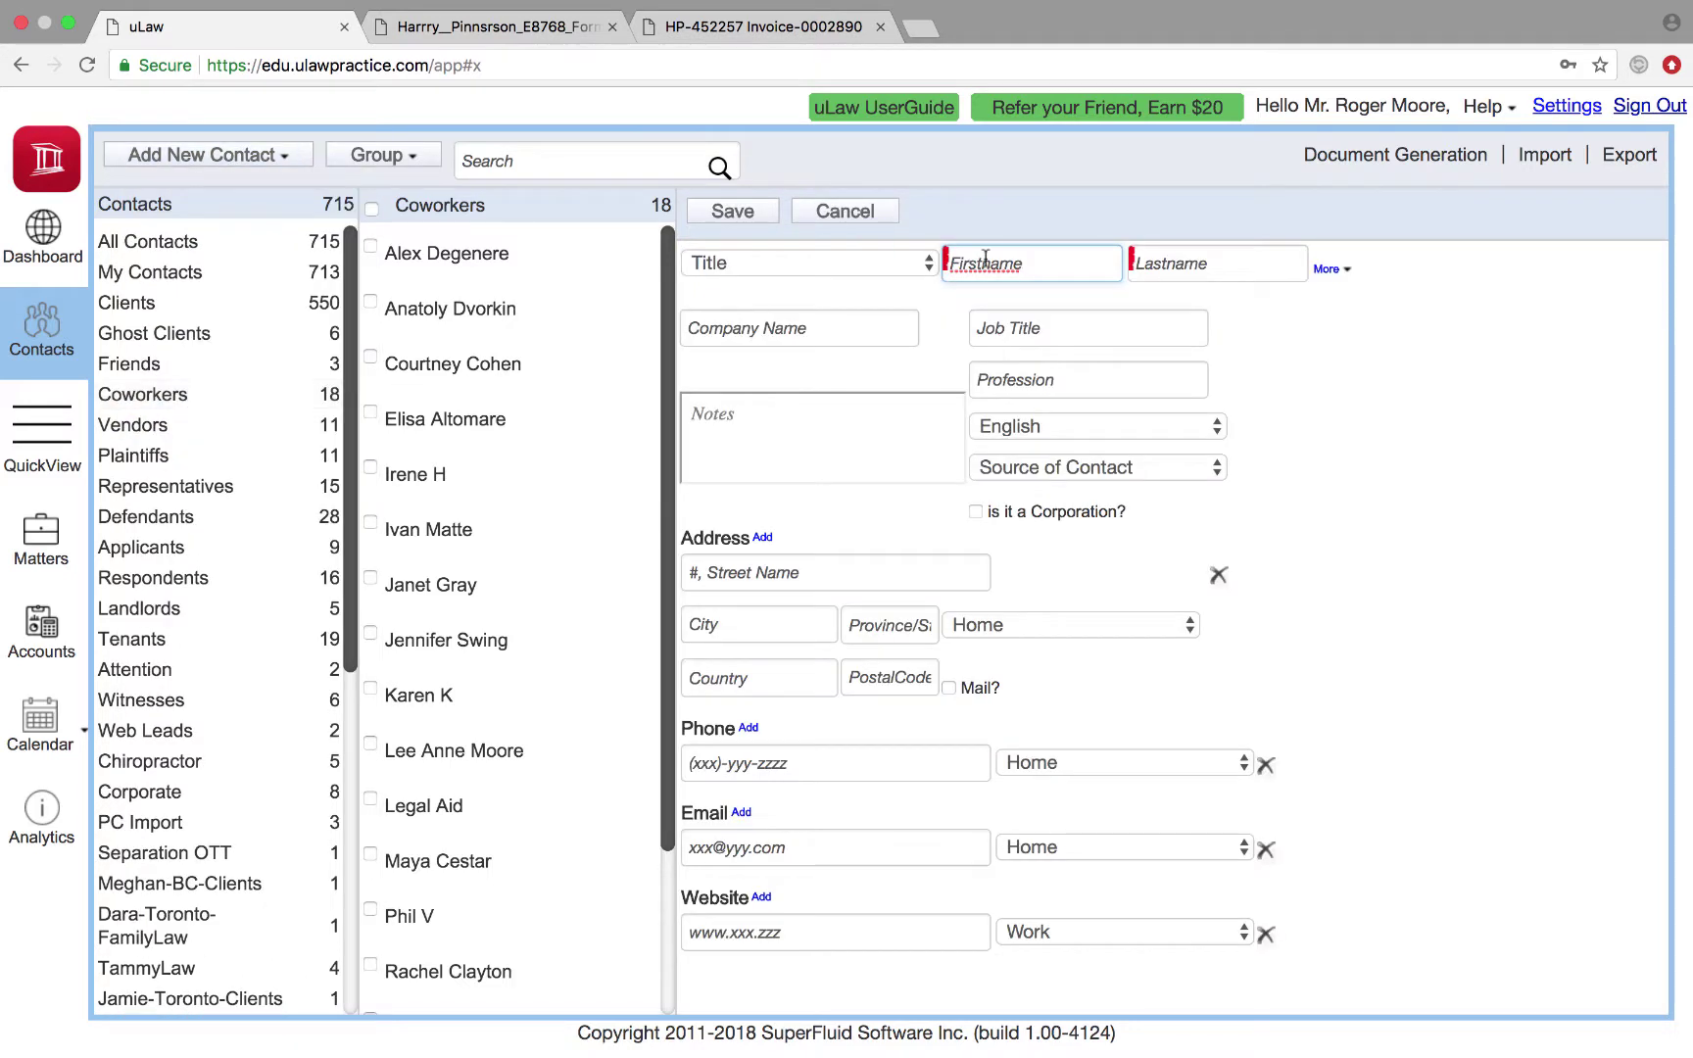
left_click(1015, 265)
key("Tab")
type("H")
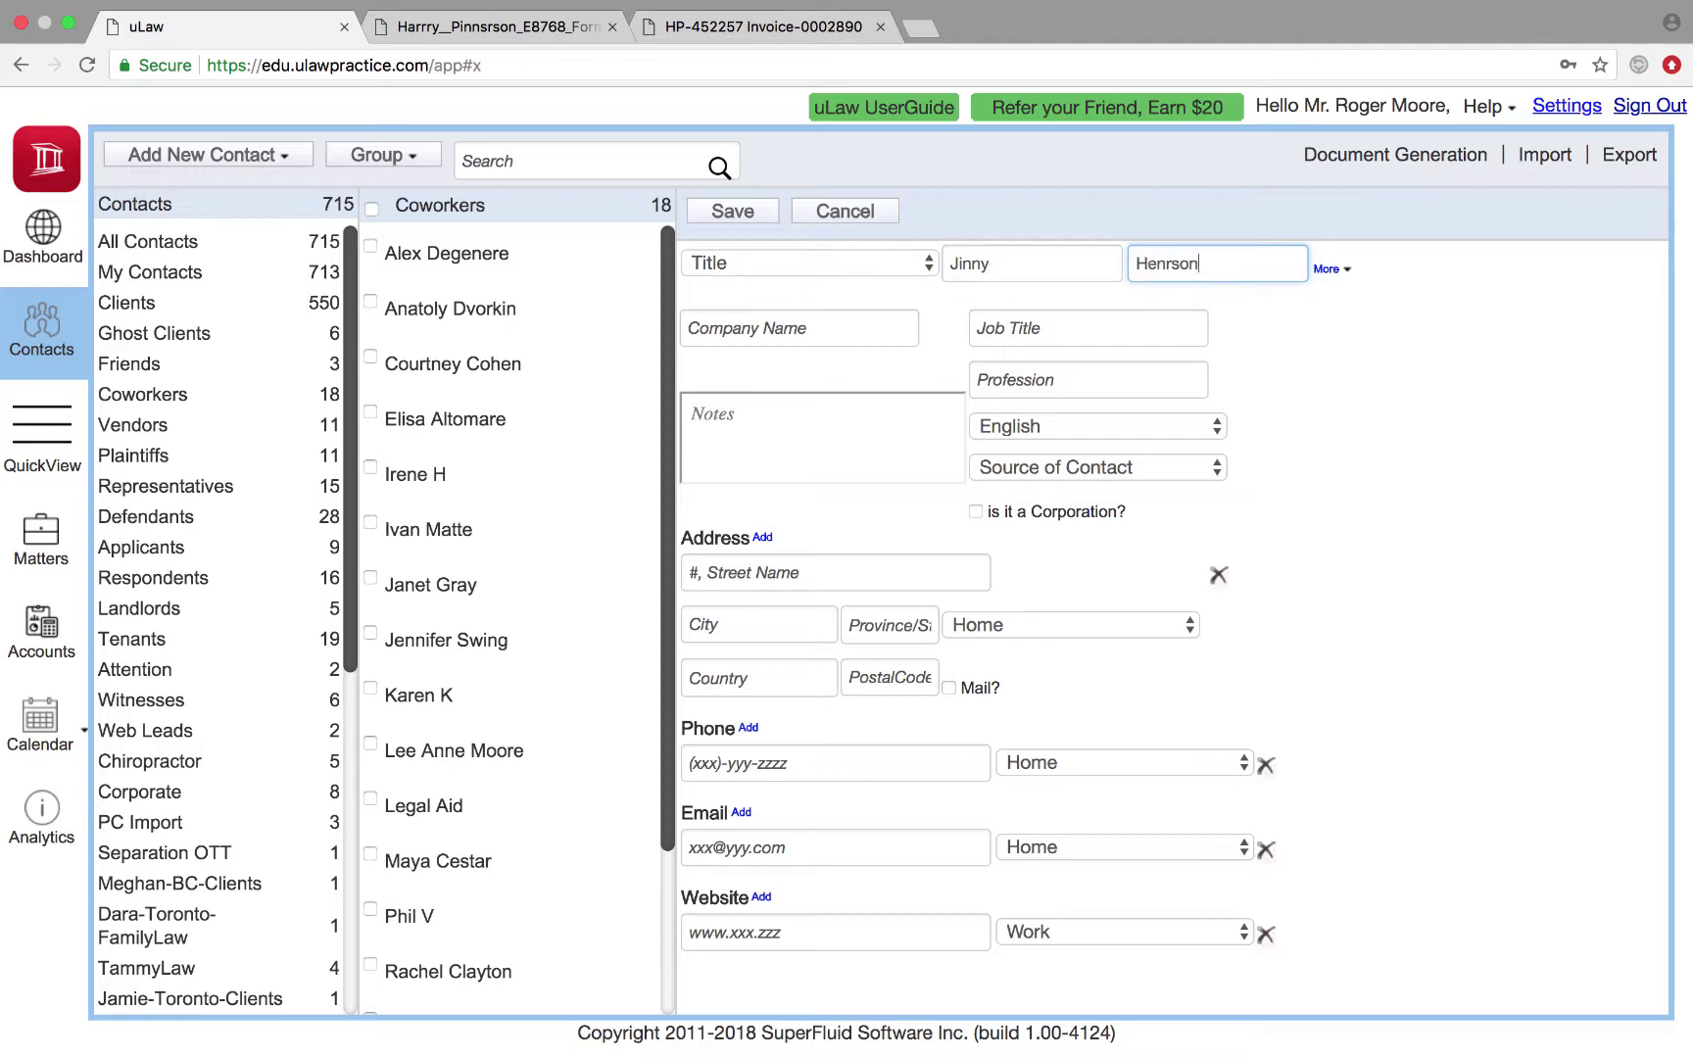
type("enrson")
left_click(745, 213)
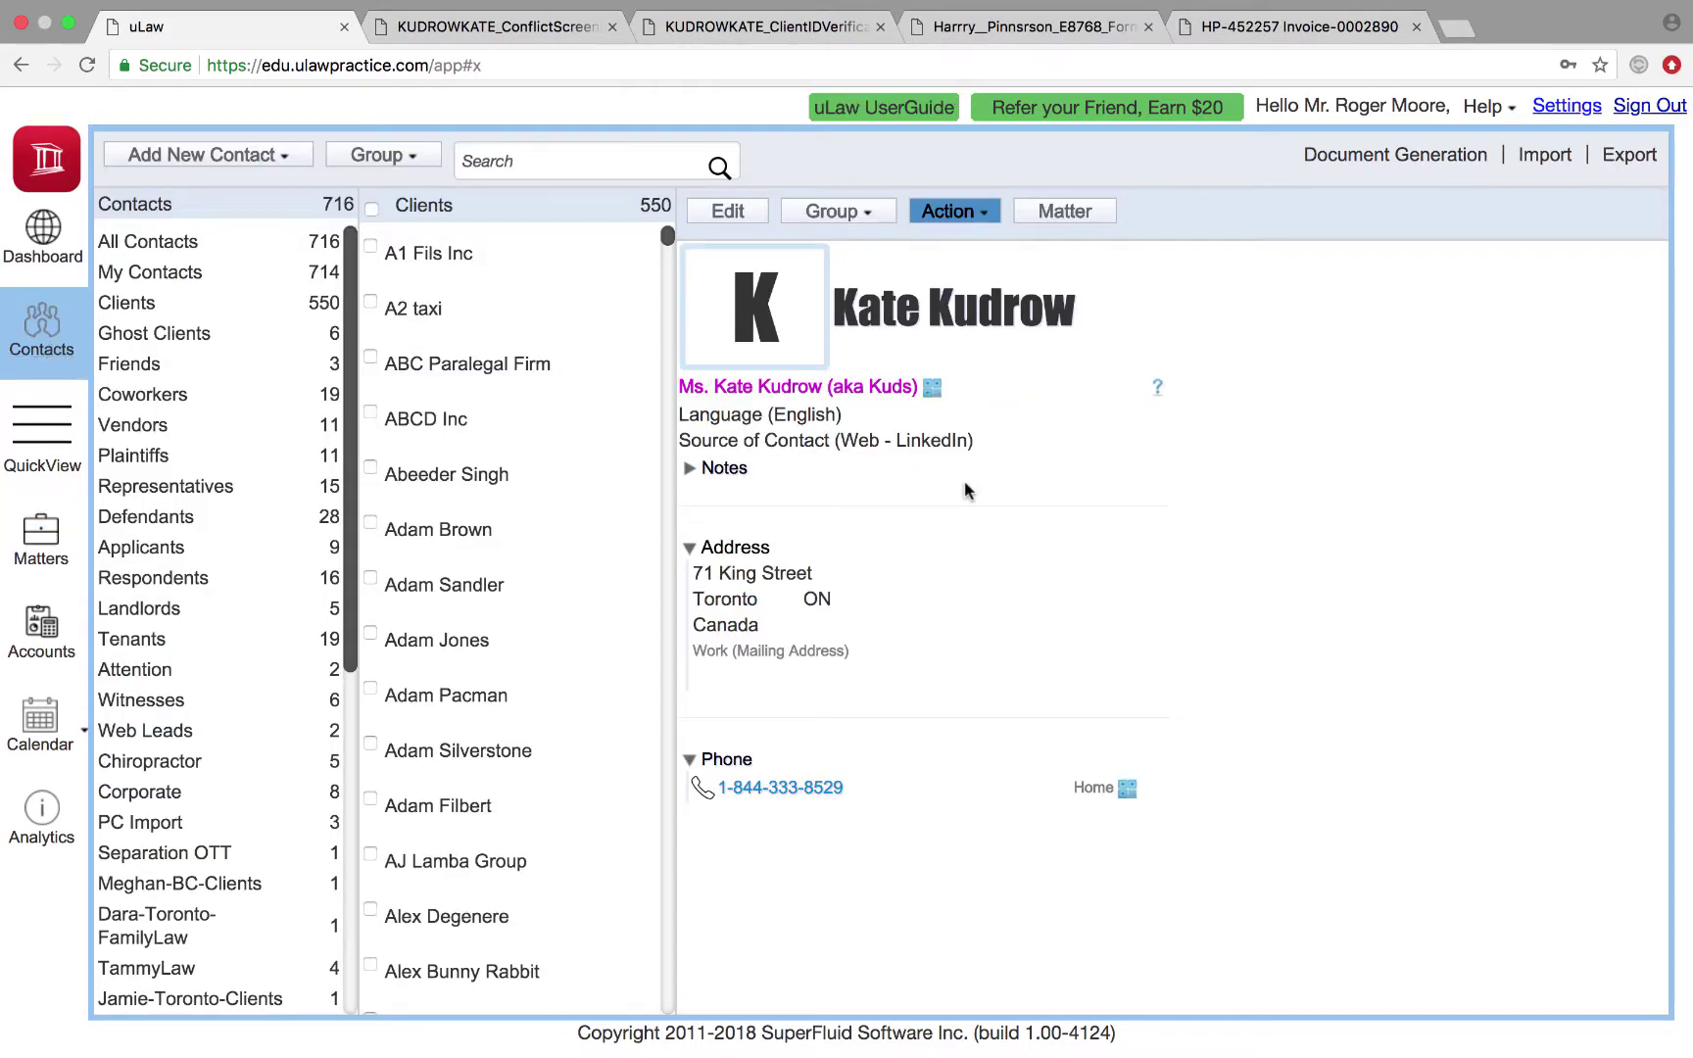
Generate a Conflict Screening report PDF for the client contact from the Action menu
left_click(979, 214)
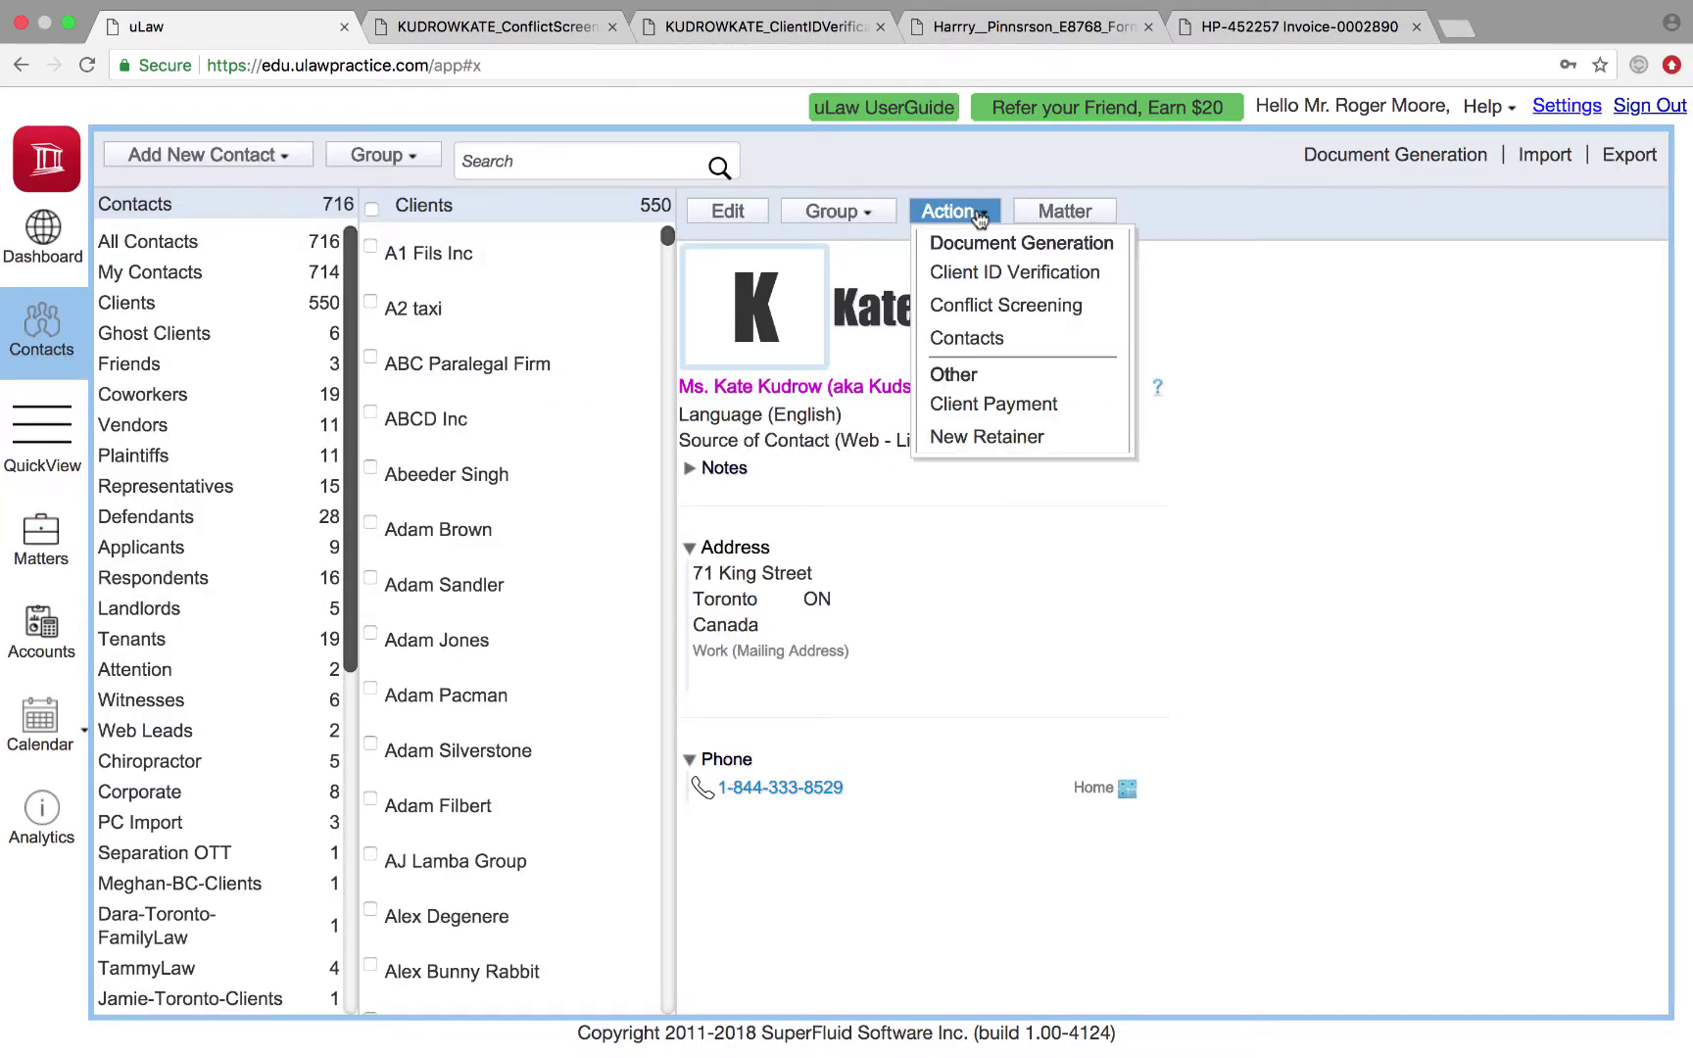
left_click(1052, 311)
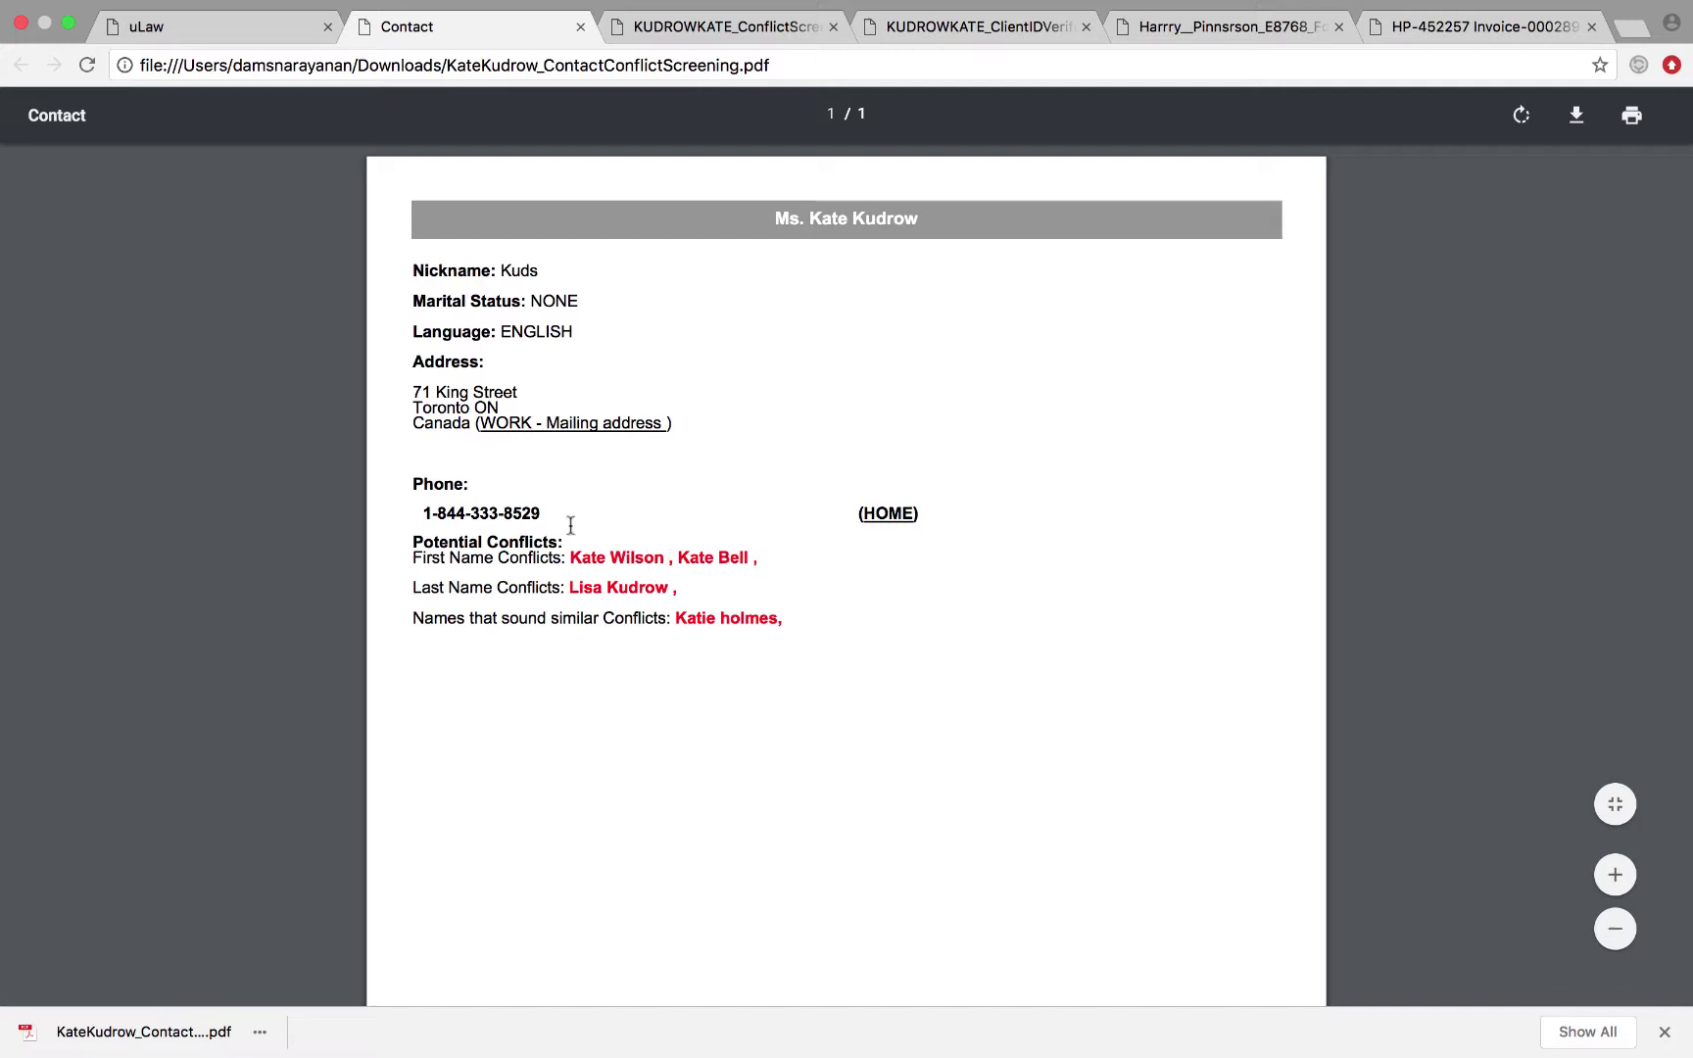
Download the fence-issue matter's conflict screening form with the new coworker as Prepared By
left_click(207, 52)
left_click(1065, 211)
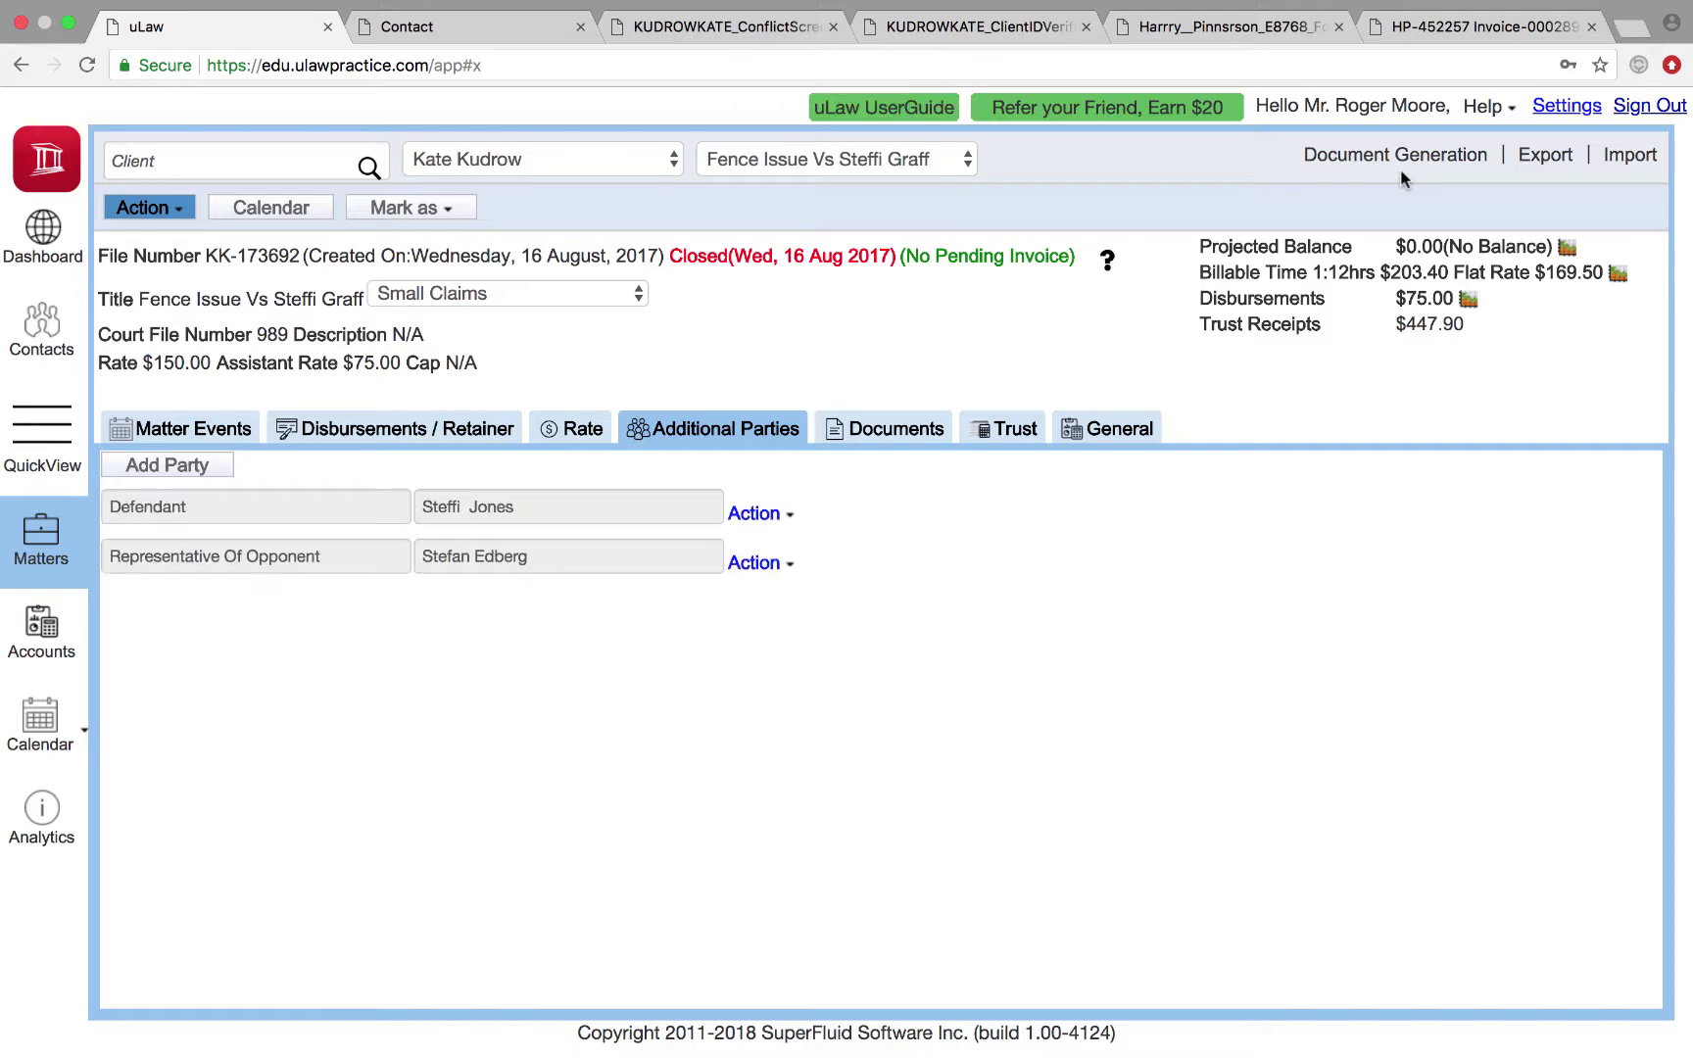
left_click(1432, 163)
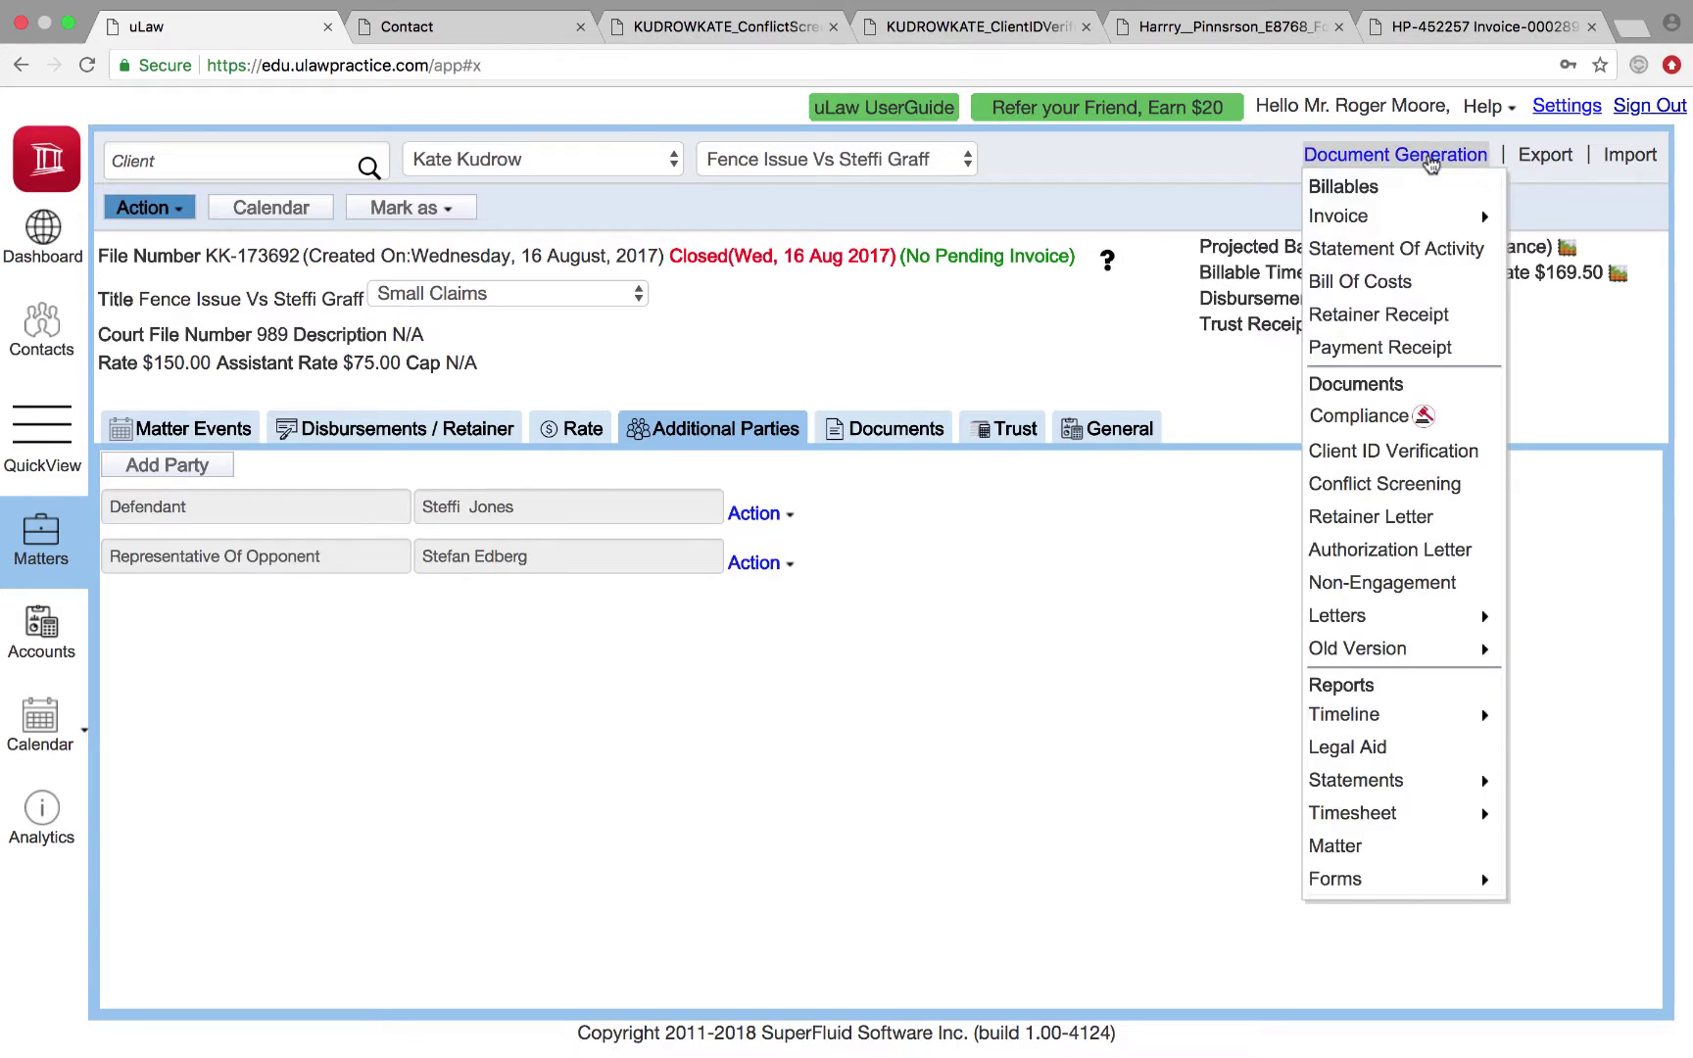
left_click(1387, 487)
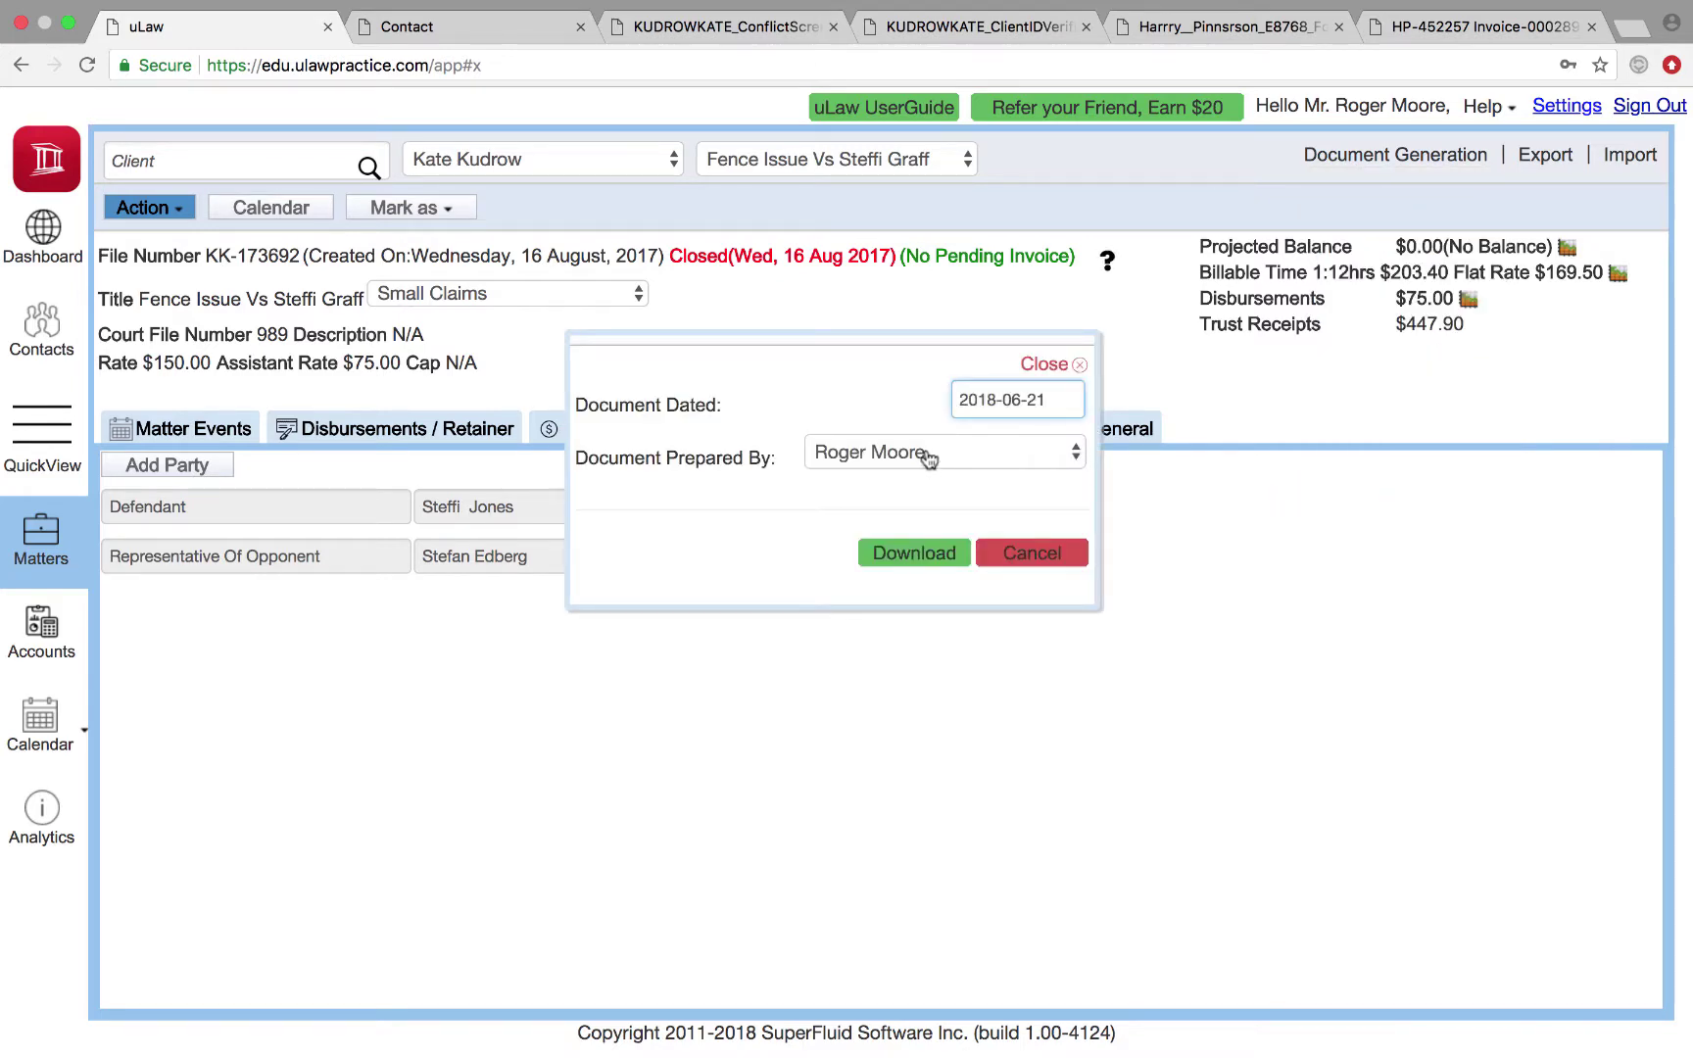
left_click(940, 451)
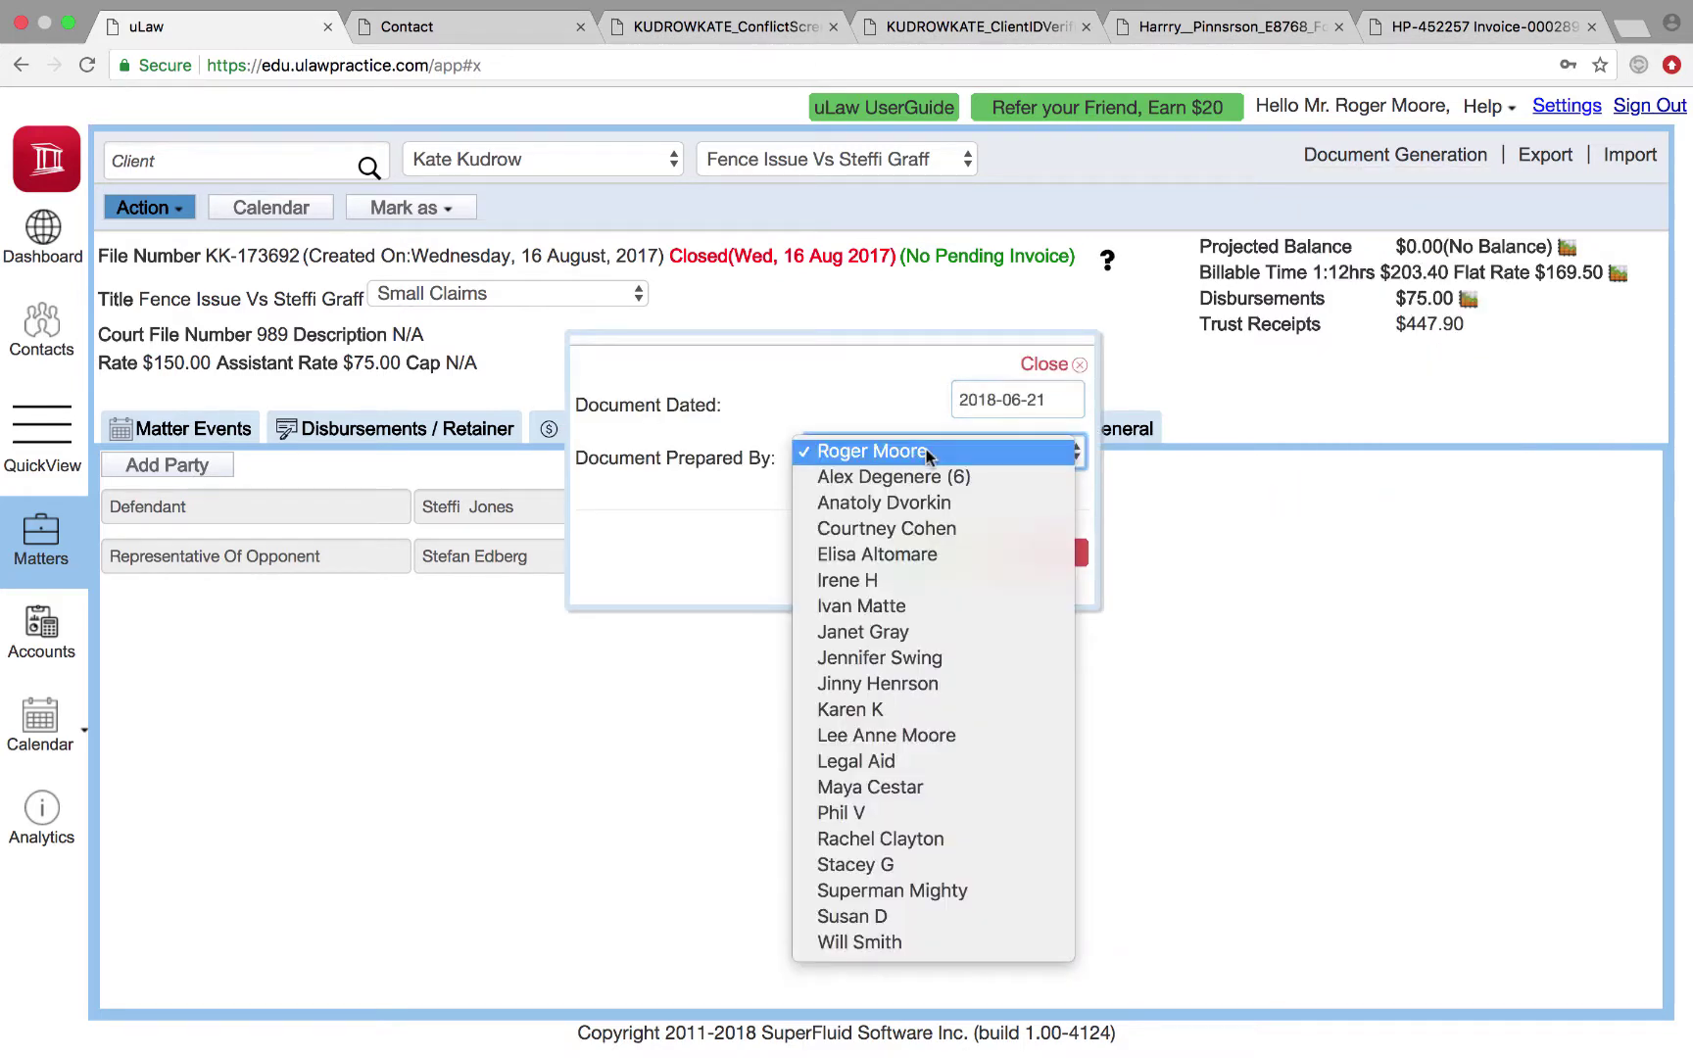
left_click(951, 684)
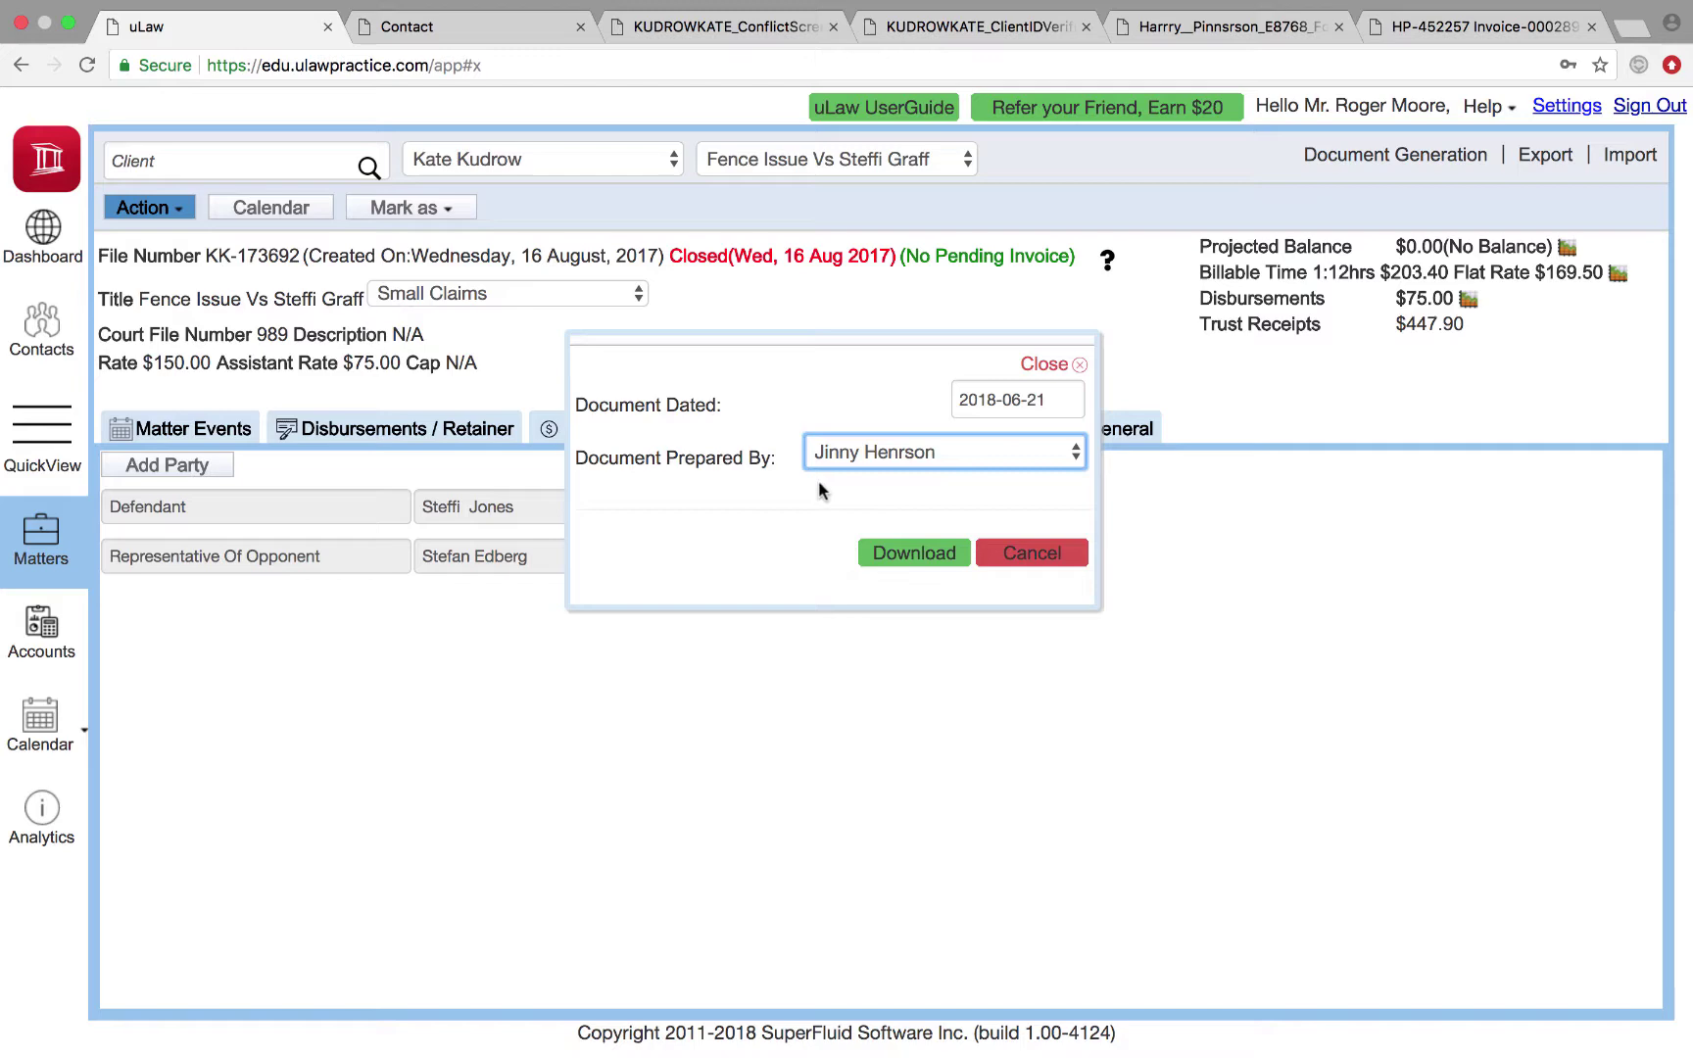
left_click(893, 552)
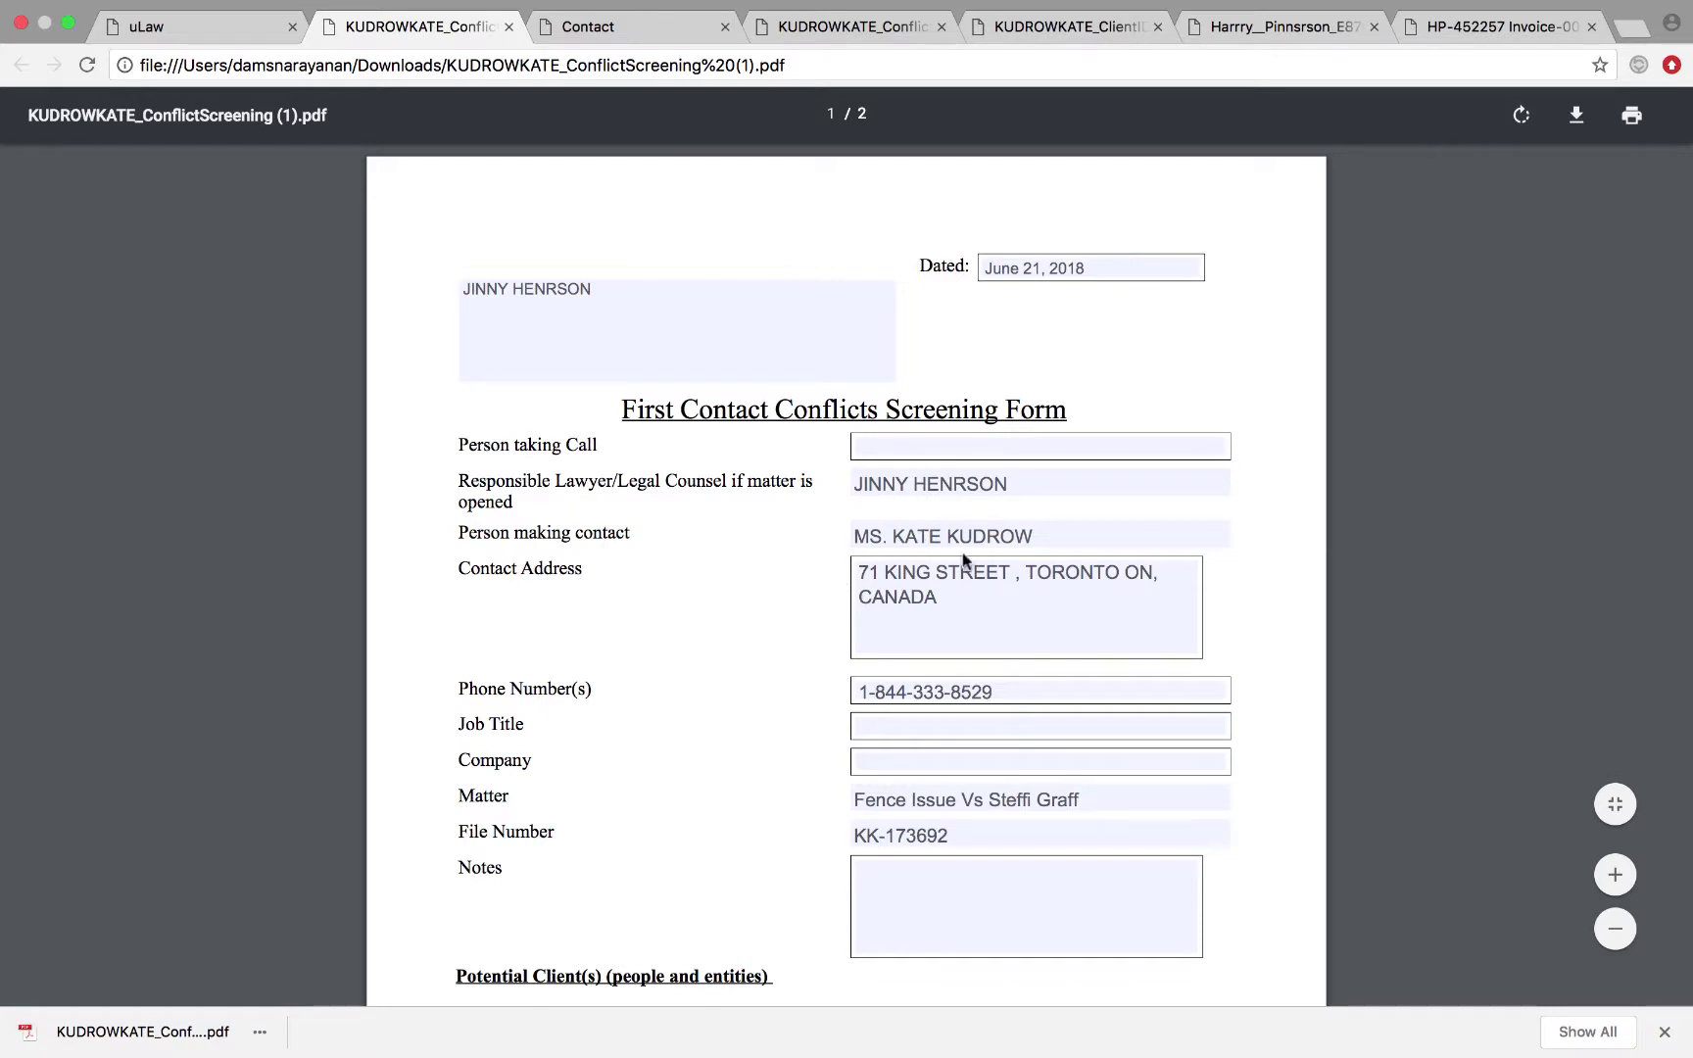
Scroll through page 1 of the client's conflict screening PDF to review the filled-in fields
scroll(990, 539, "down", 2)
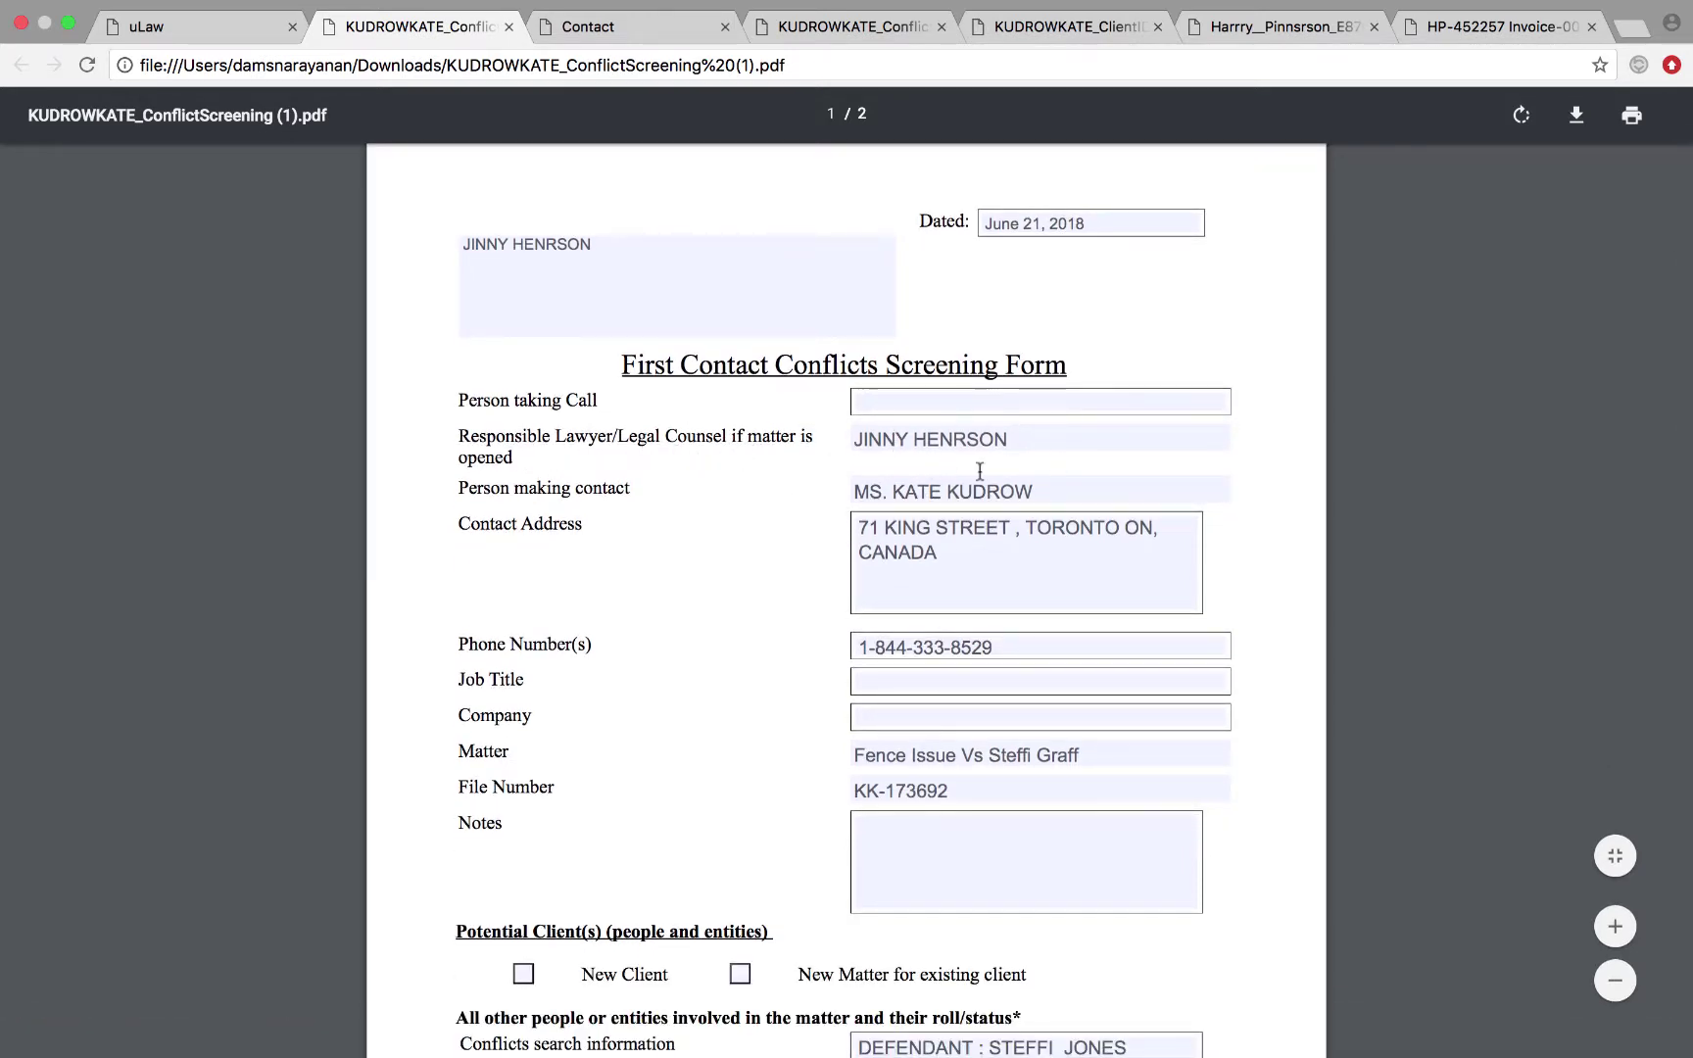
scroll(960, 450, "down", 3)
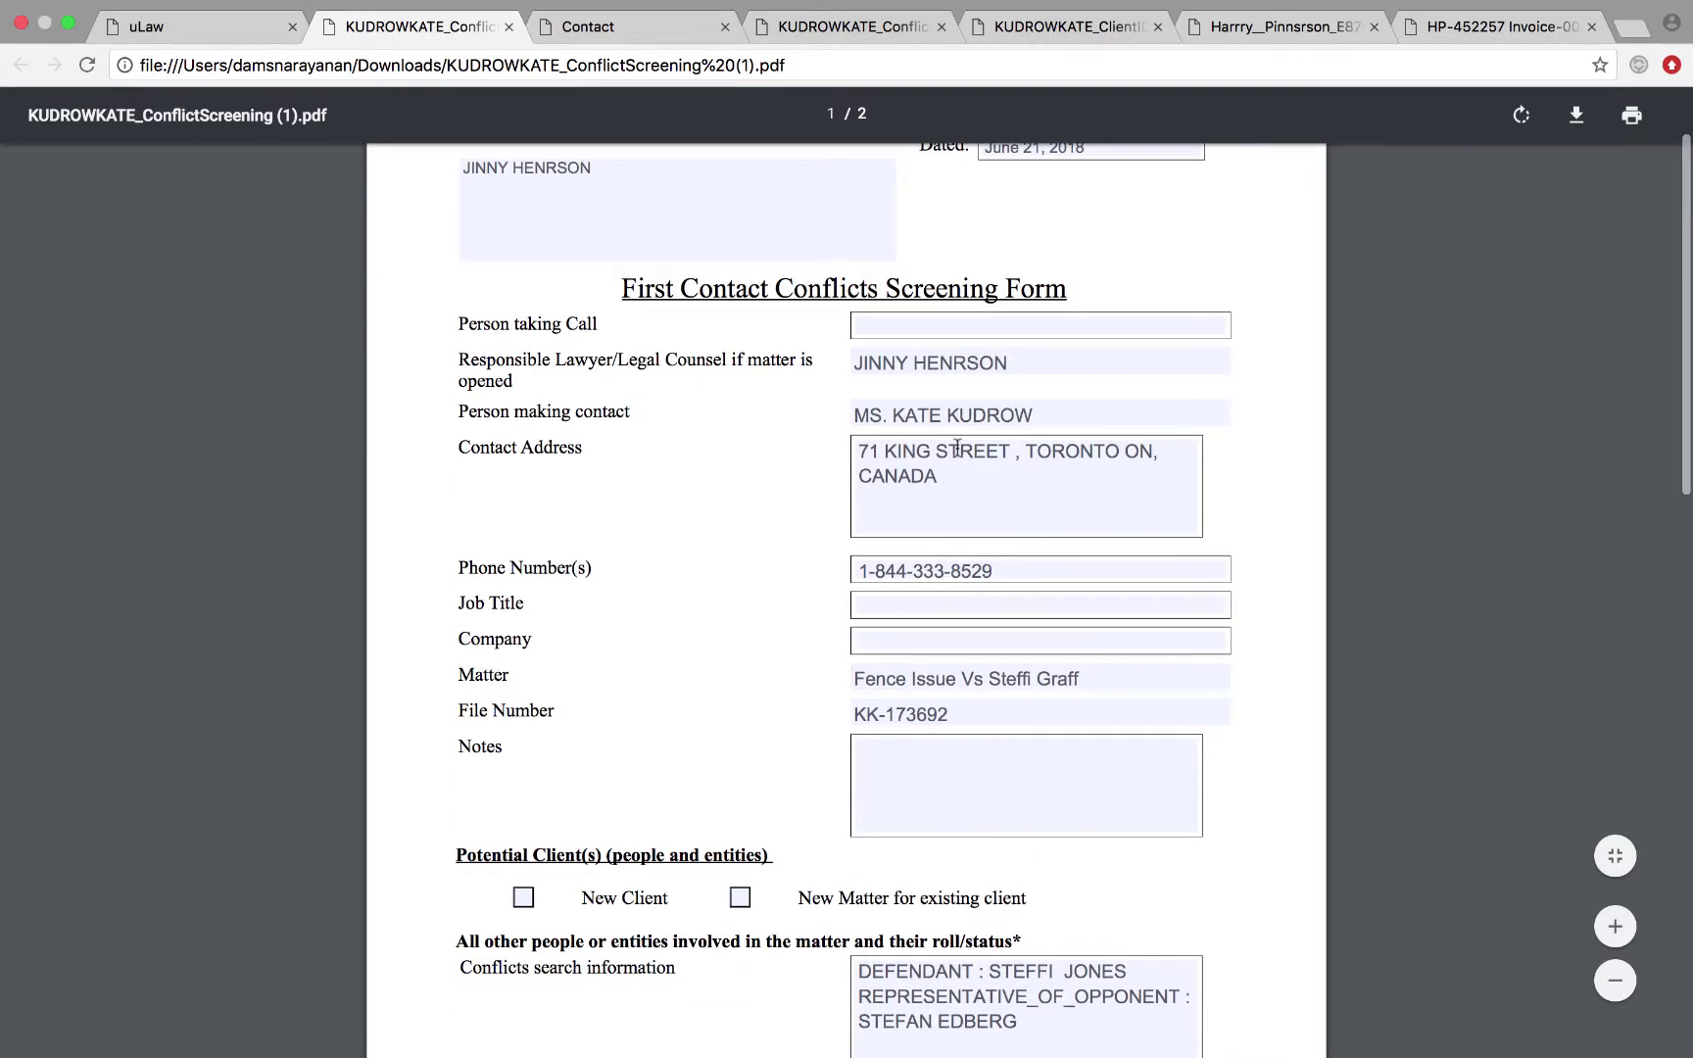
scroll(957, 448, "down", 15)
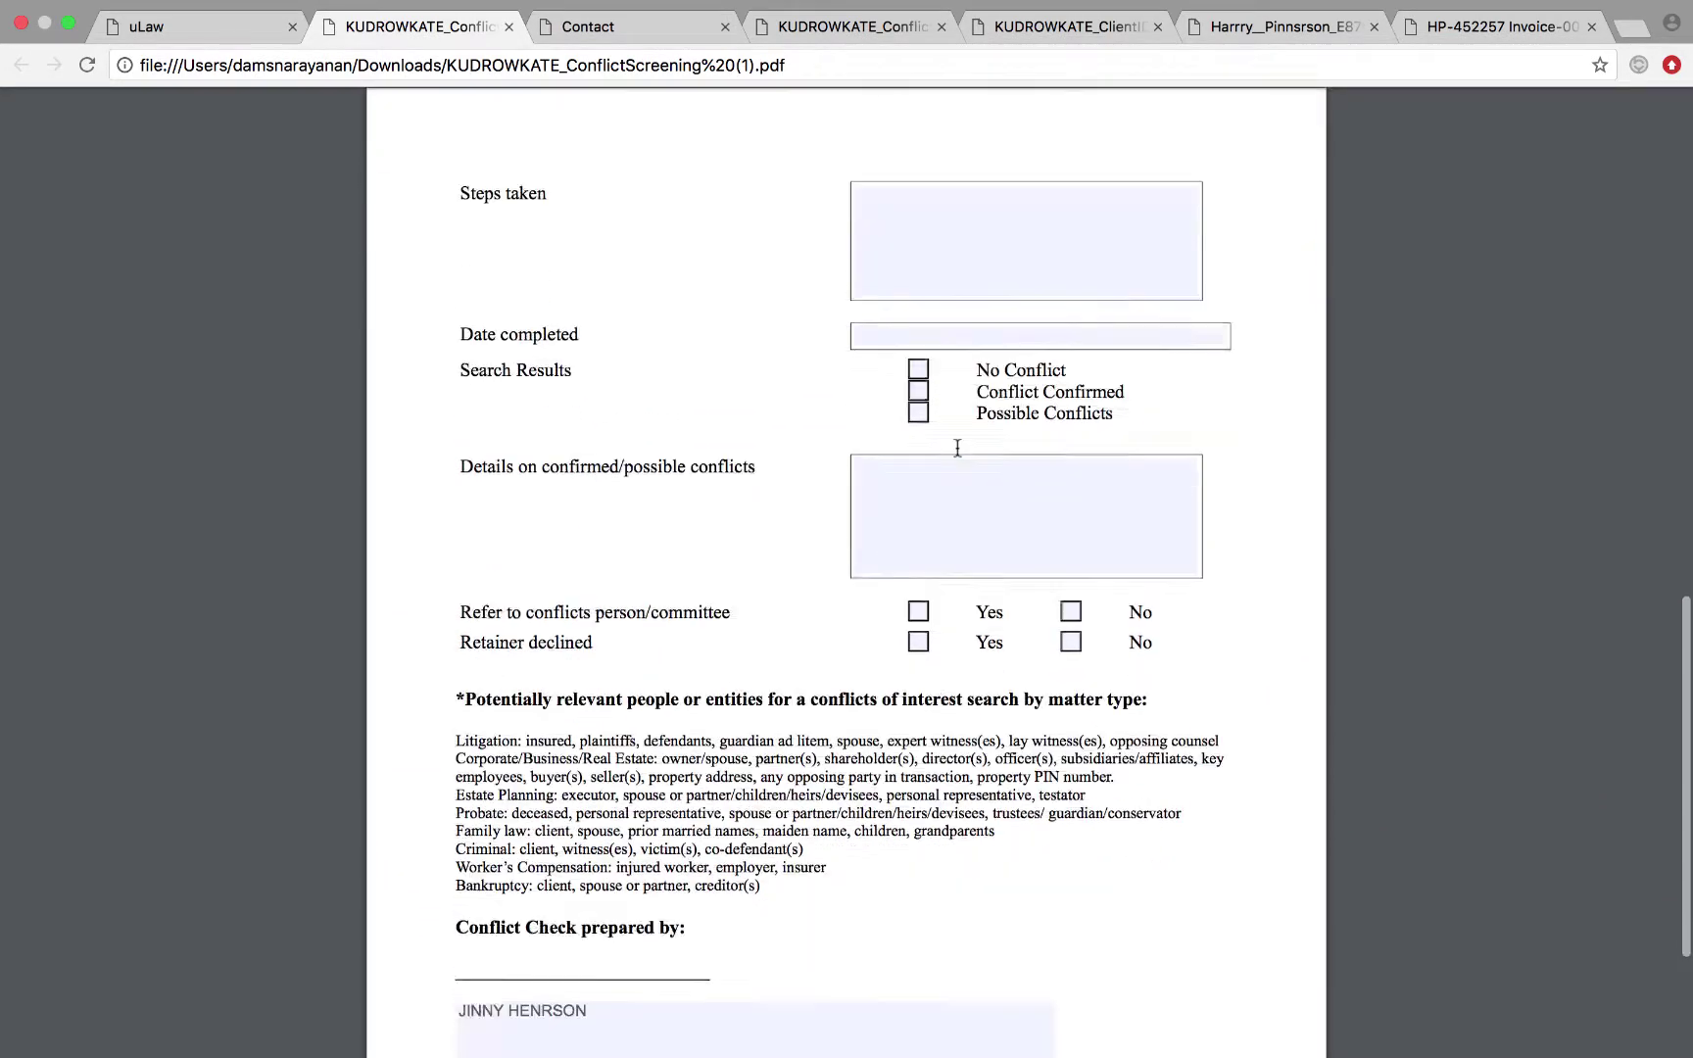
scroll(958, 448, "down", 10)
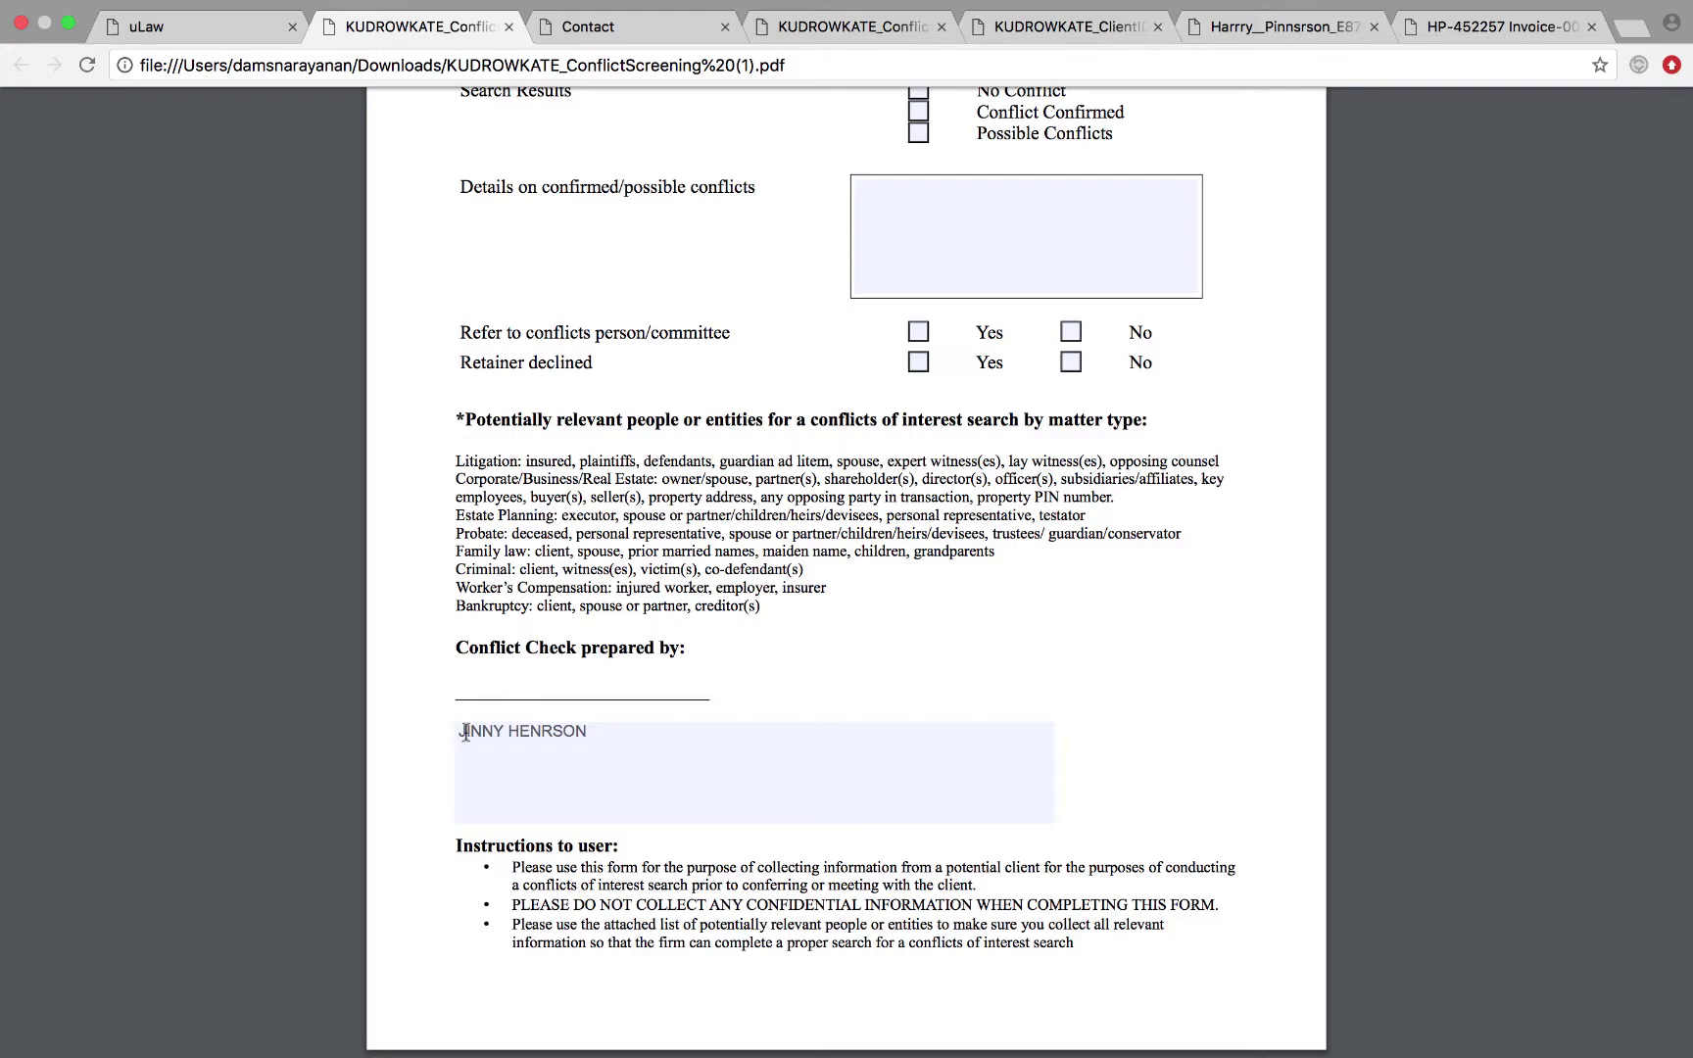
scroll(558, 725, "up", 20)
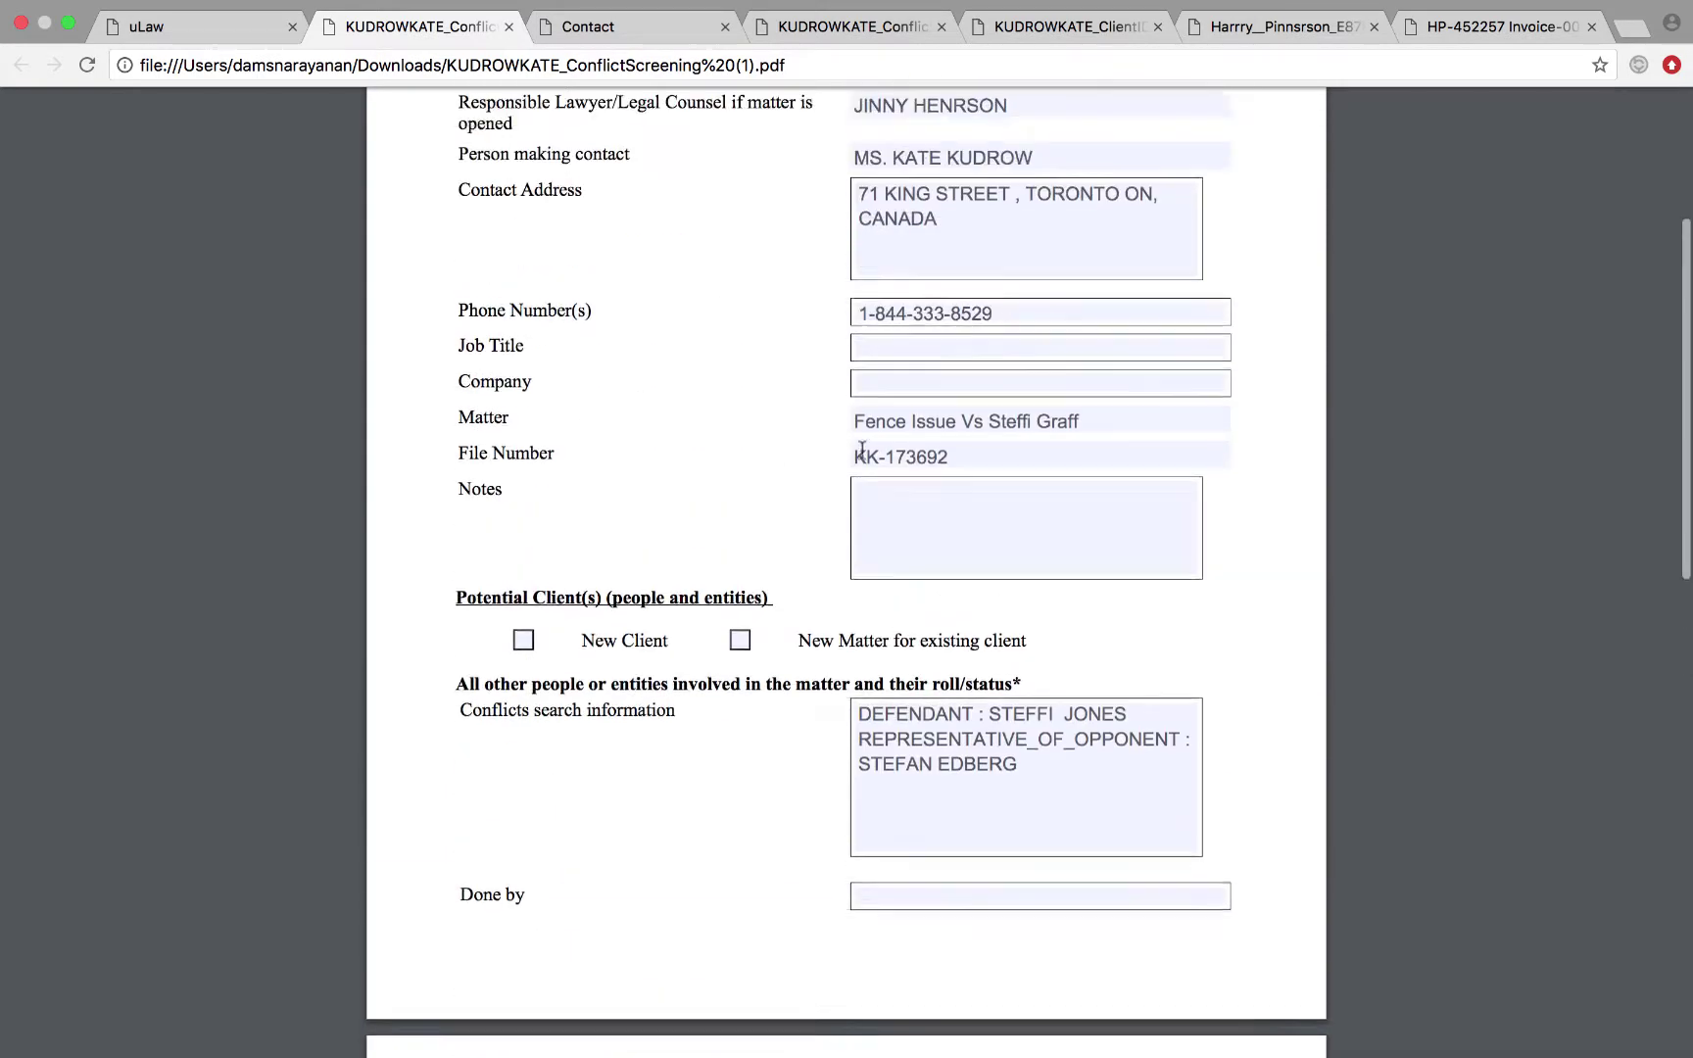
scroll(899, 753, "down", 20)
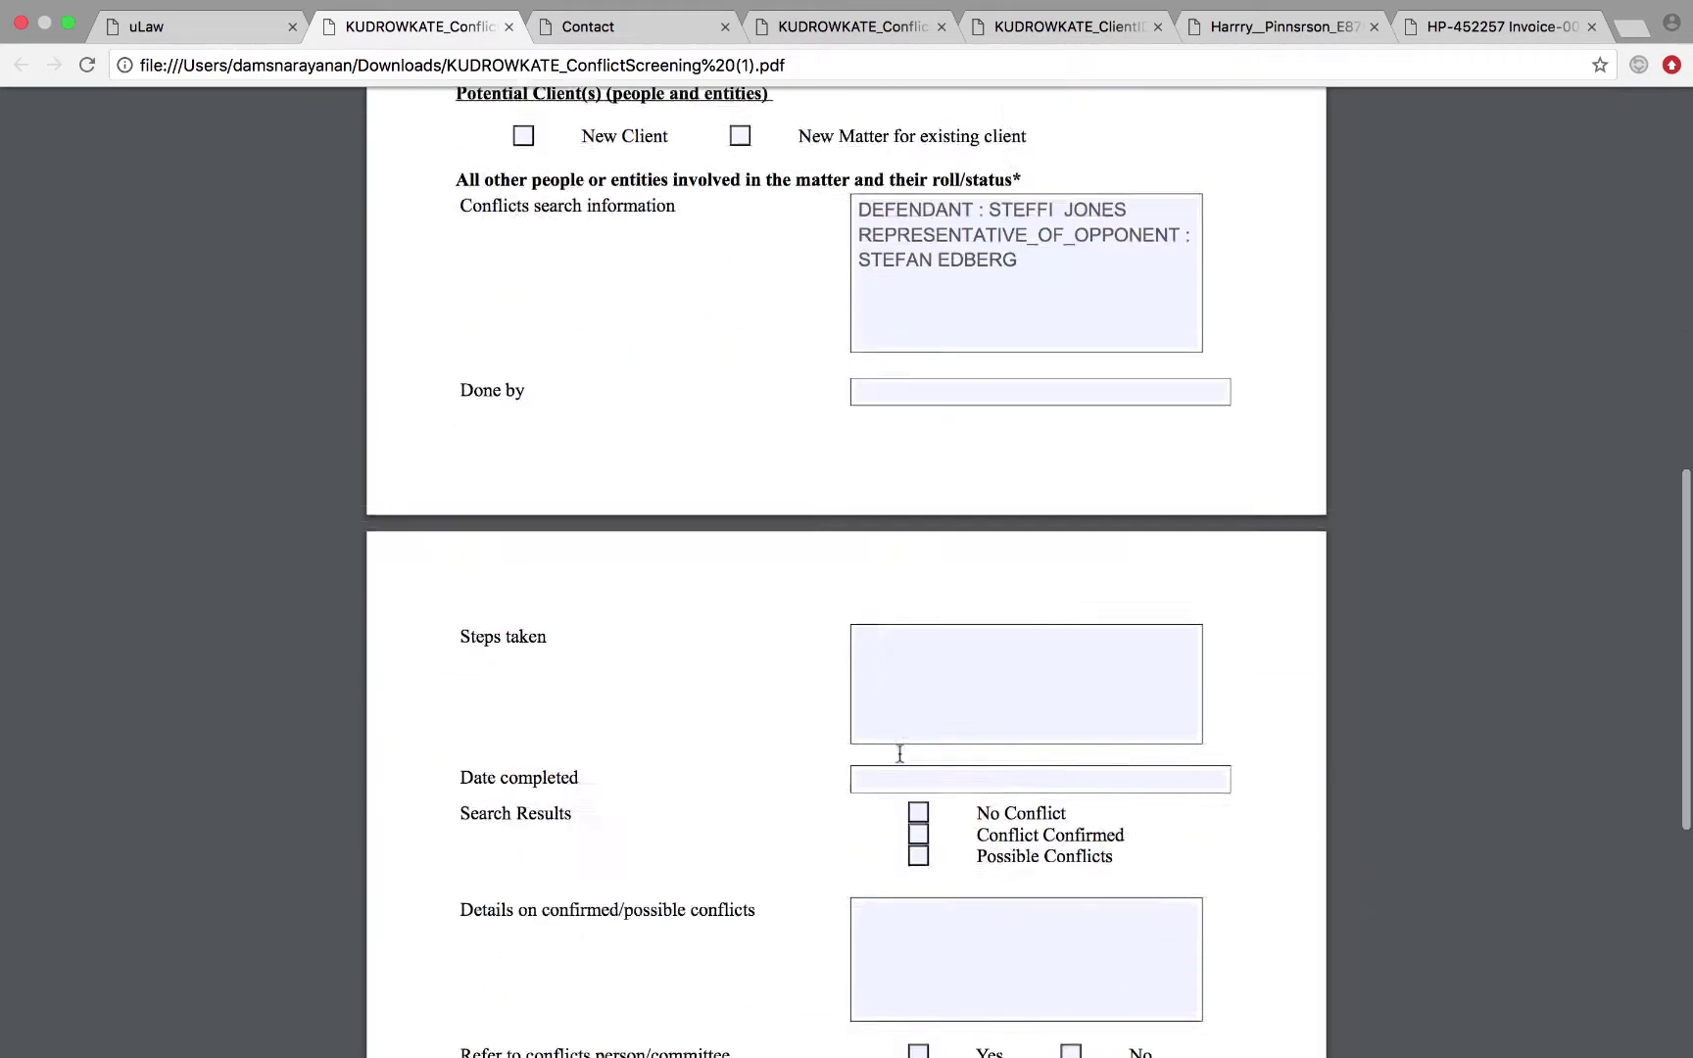
scroll(971, 593, "up", 20)
scroll(973, 594, "up", 1)
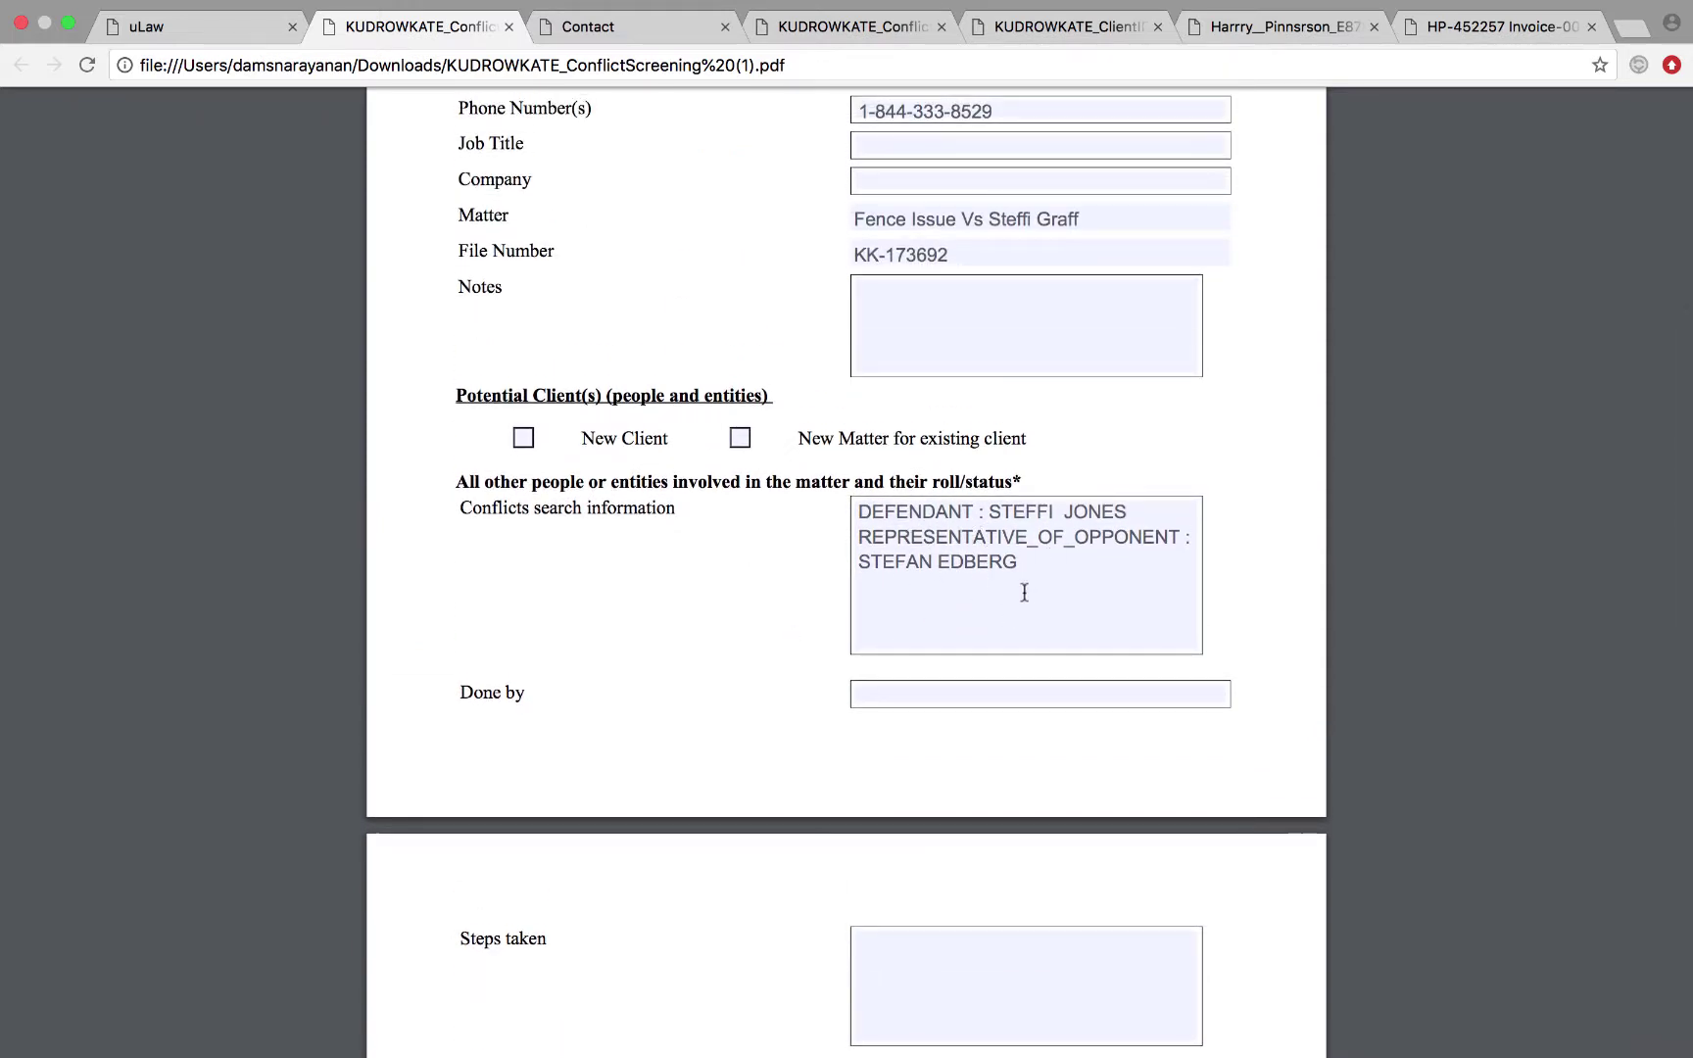
scroll(1033, 538, "up", 8)
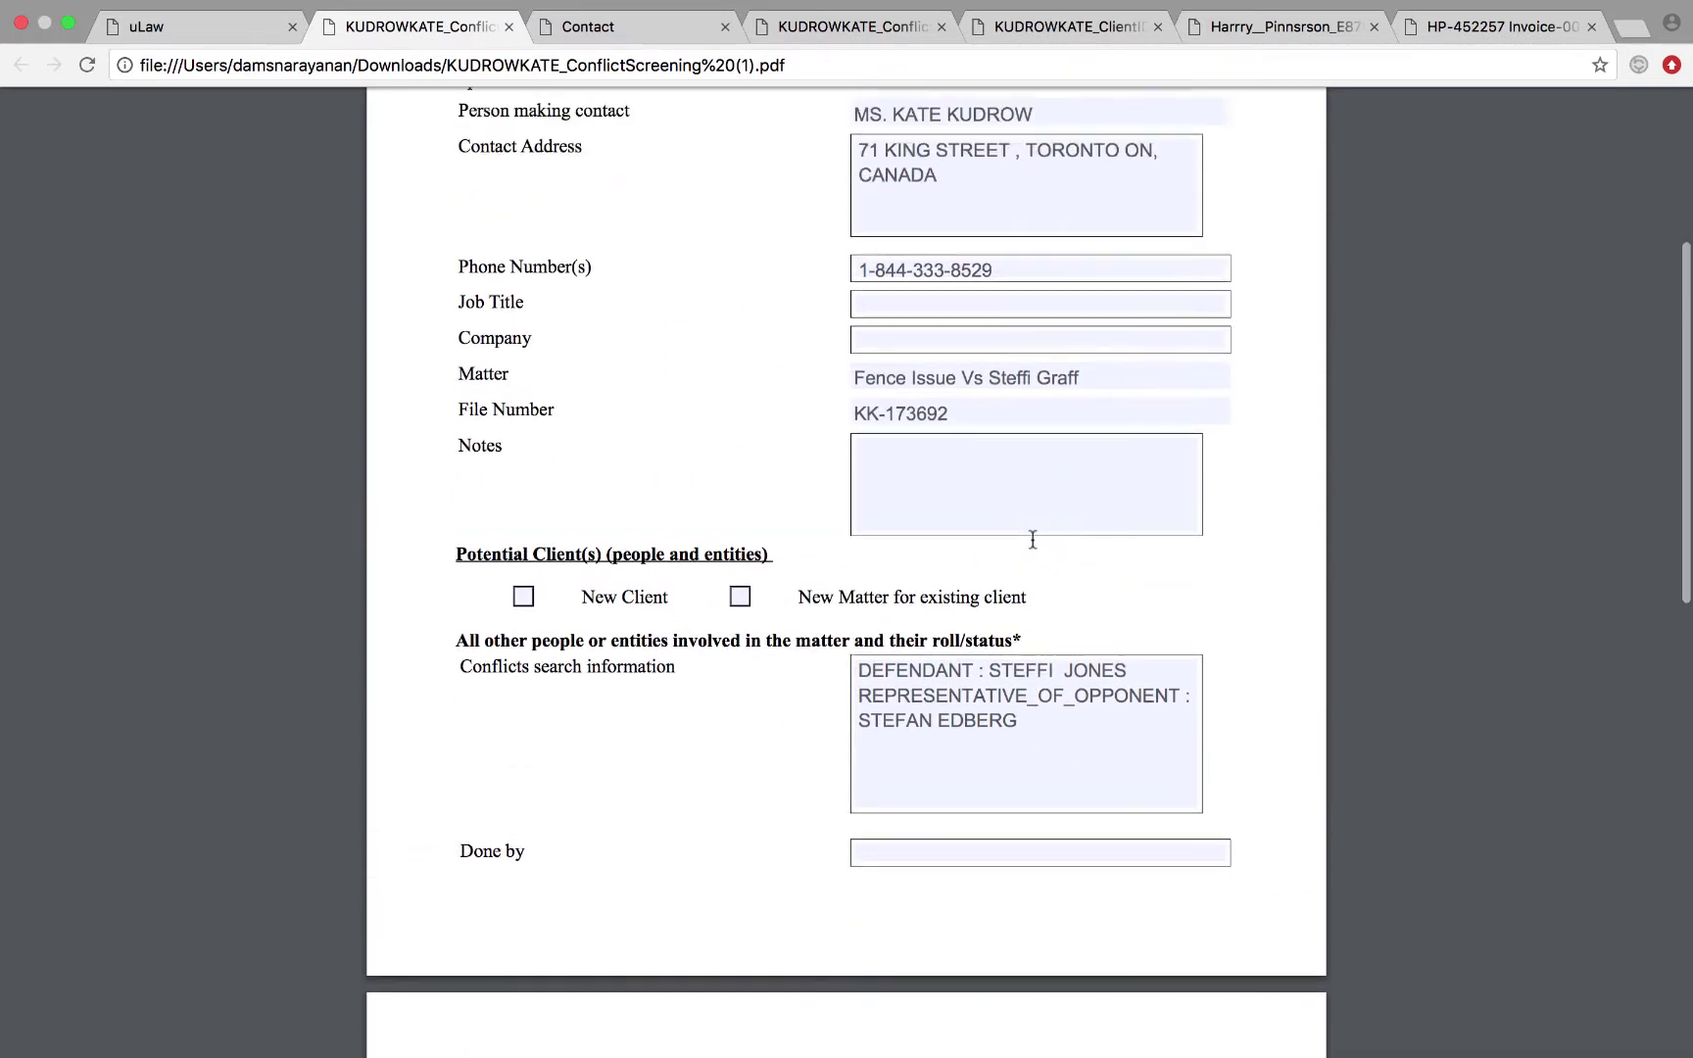
Compare the matter's additional parties with the screening PDF's preparer and conflicts information
left_click(262, 11)
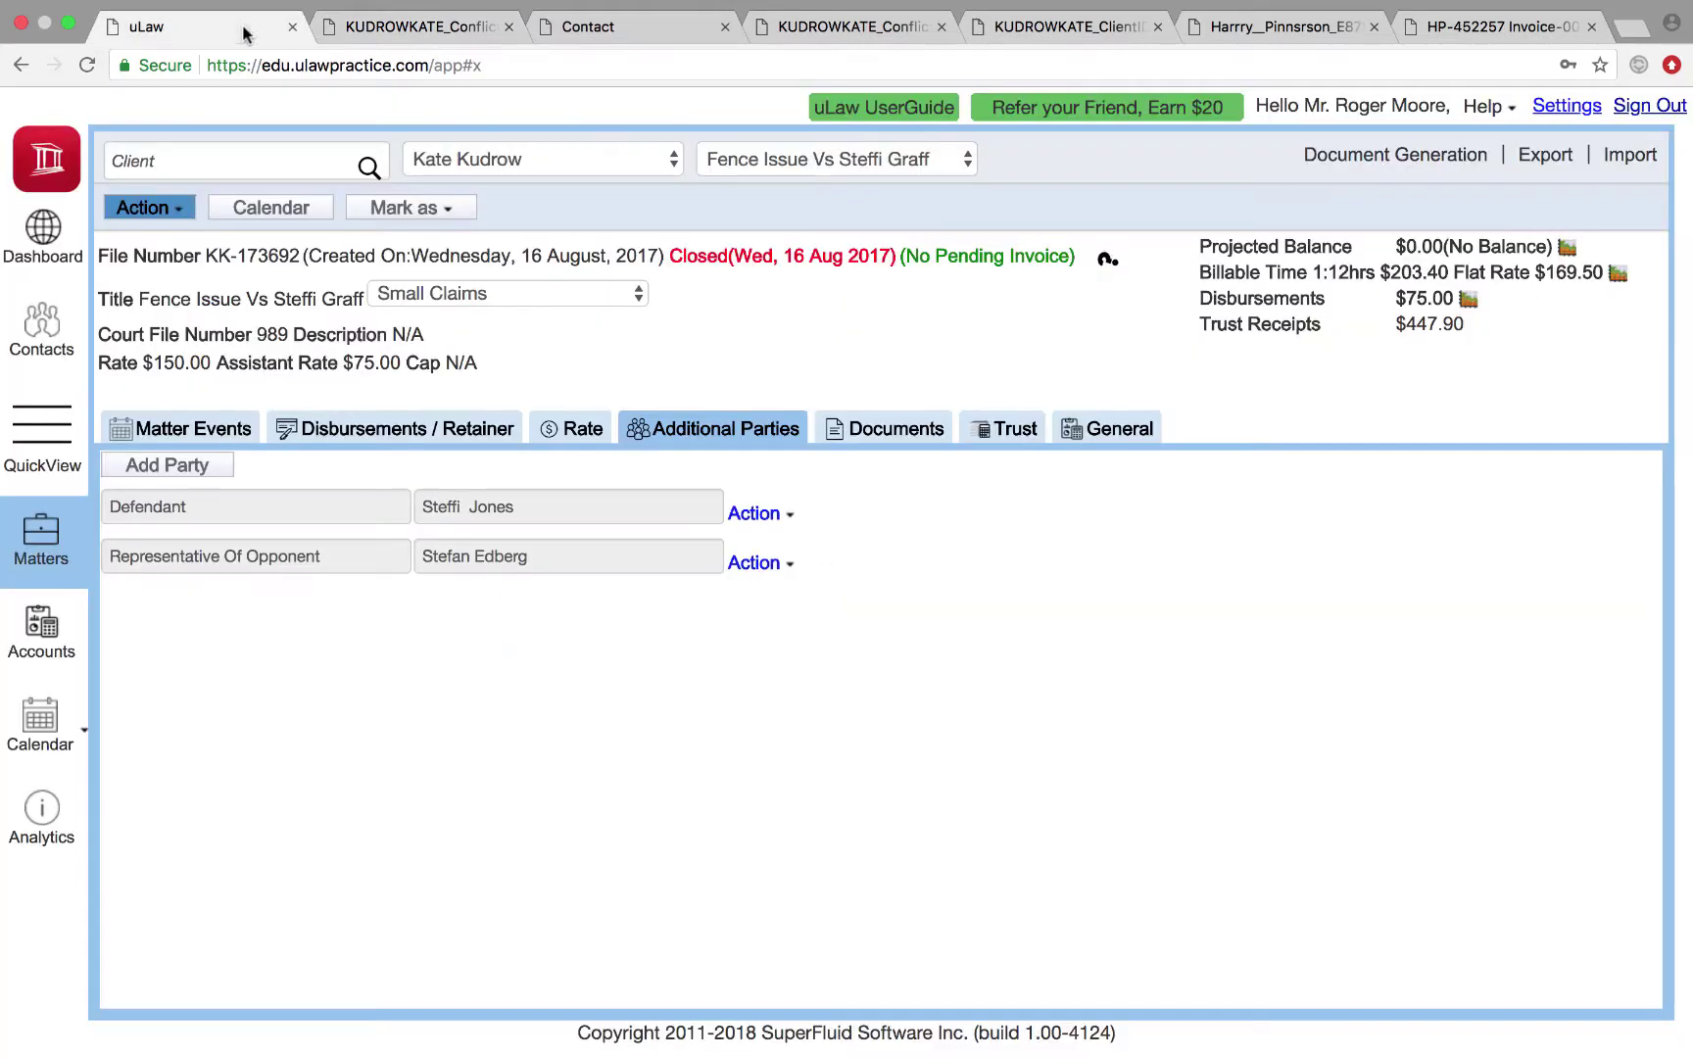
left_click_drag(282, 530, 338, 572)
left_click(424, 26)
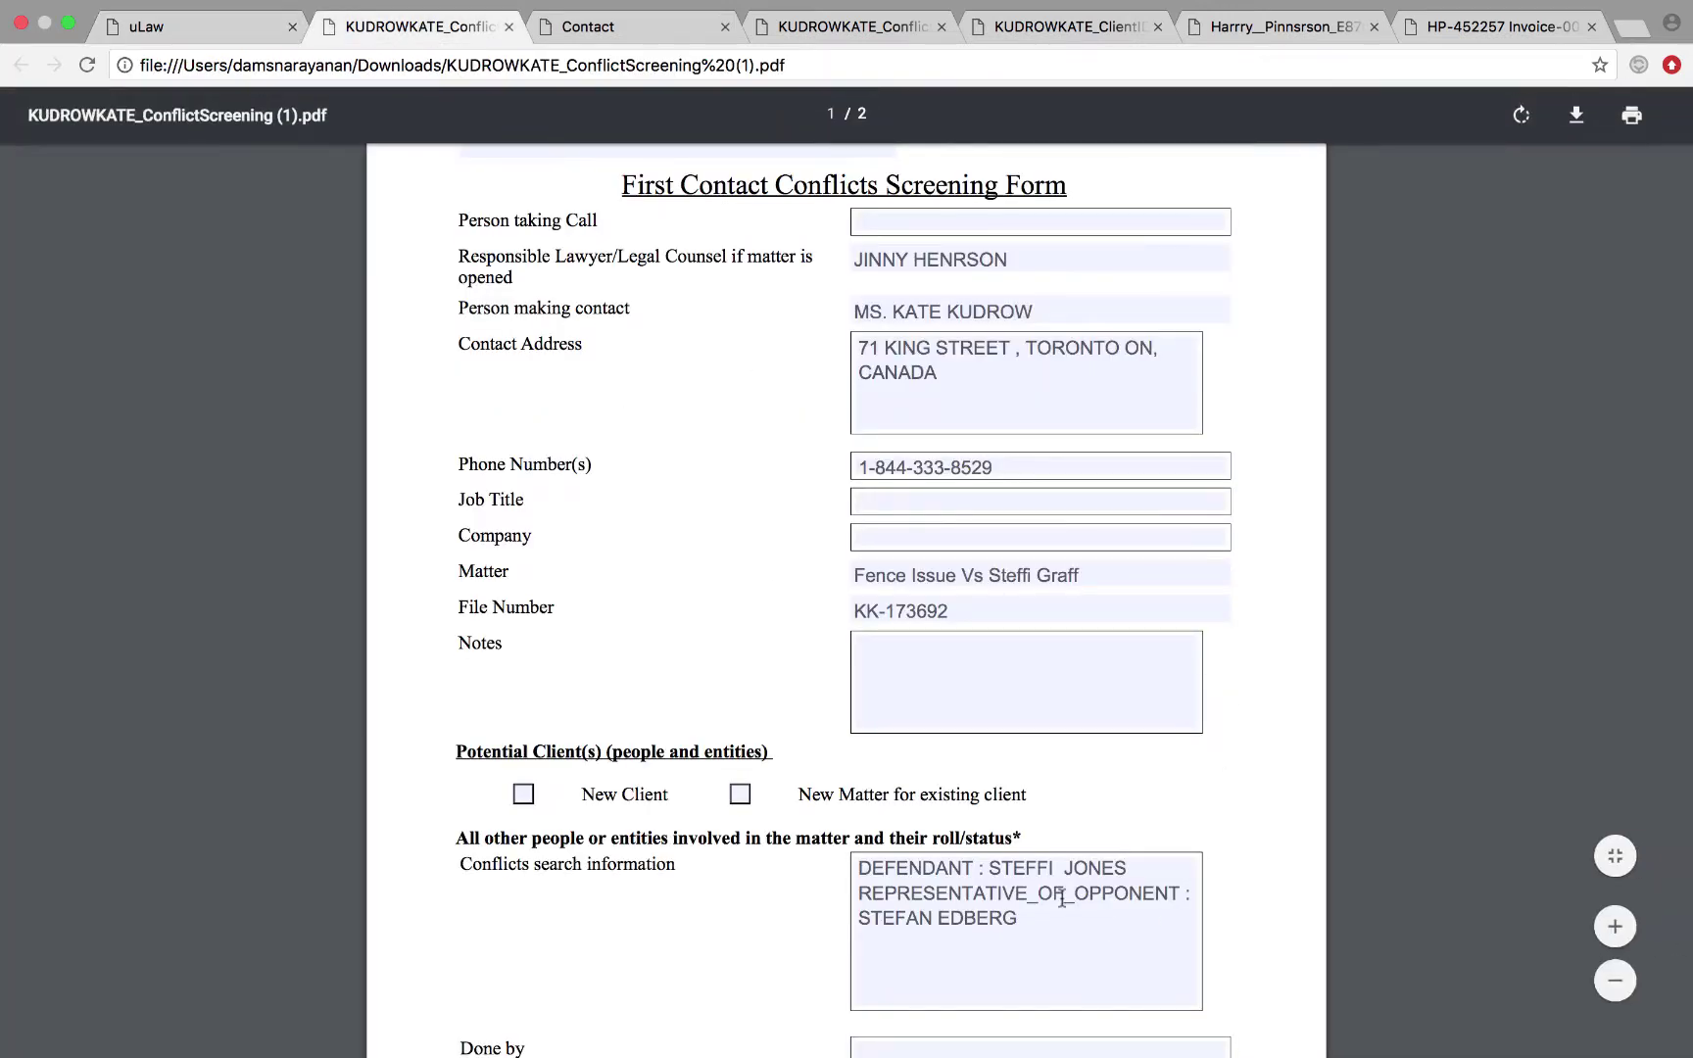
scroll(1034, 900, "down", 15)
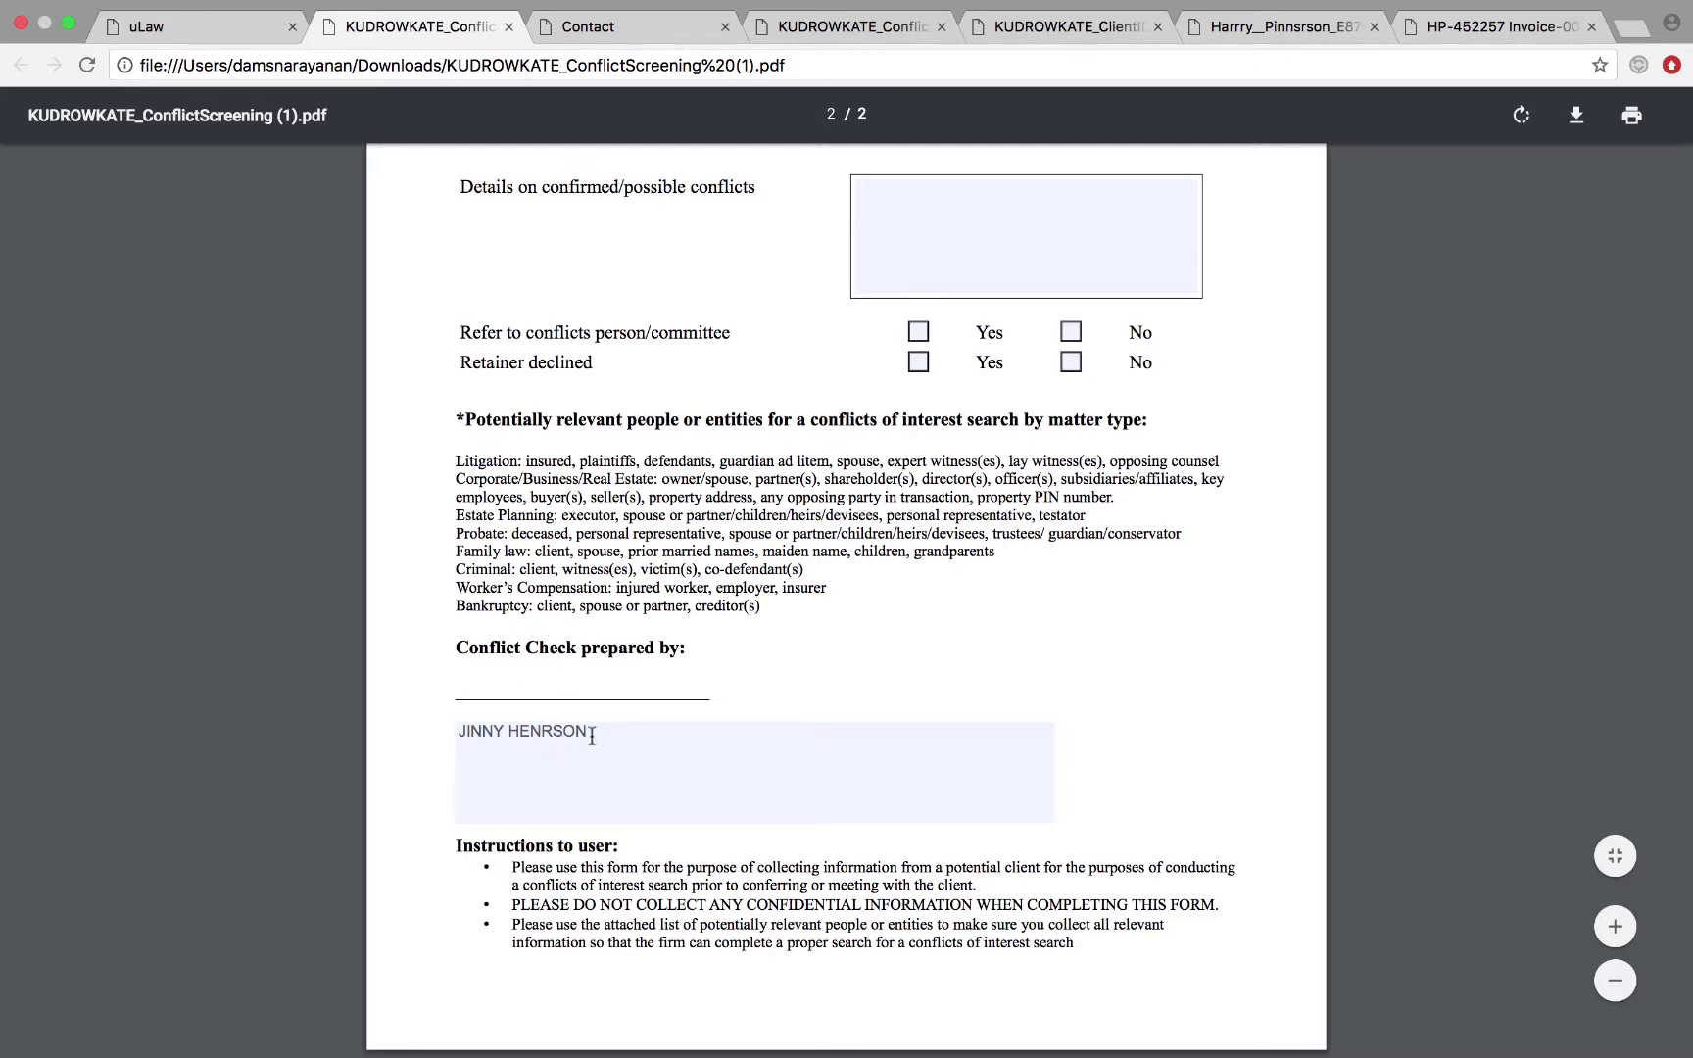
left_click(196, 26)
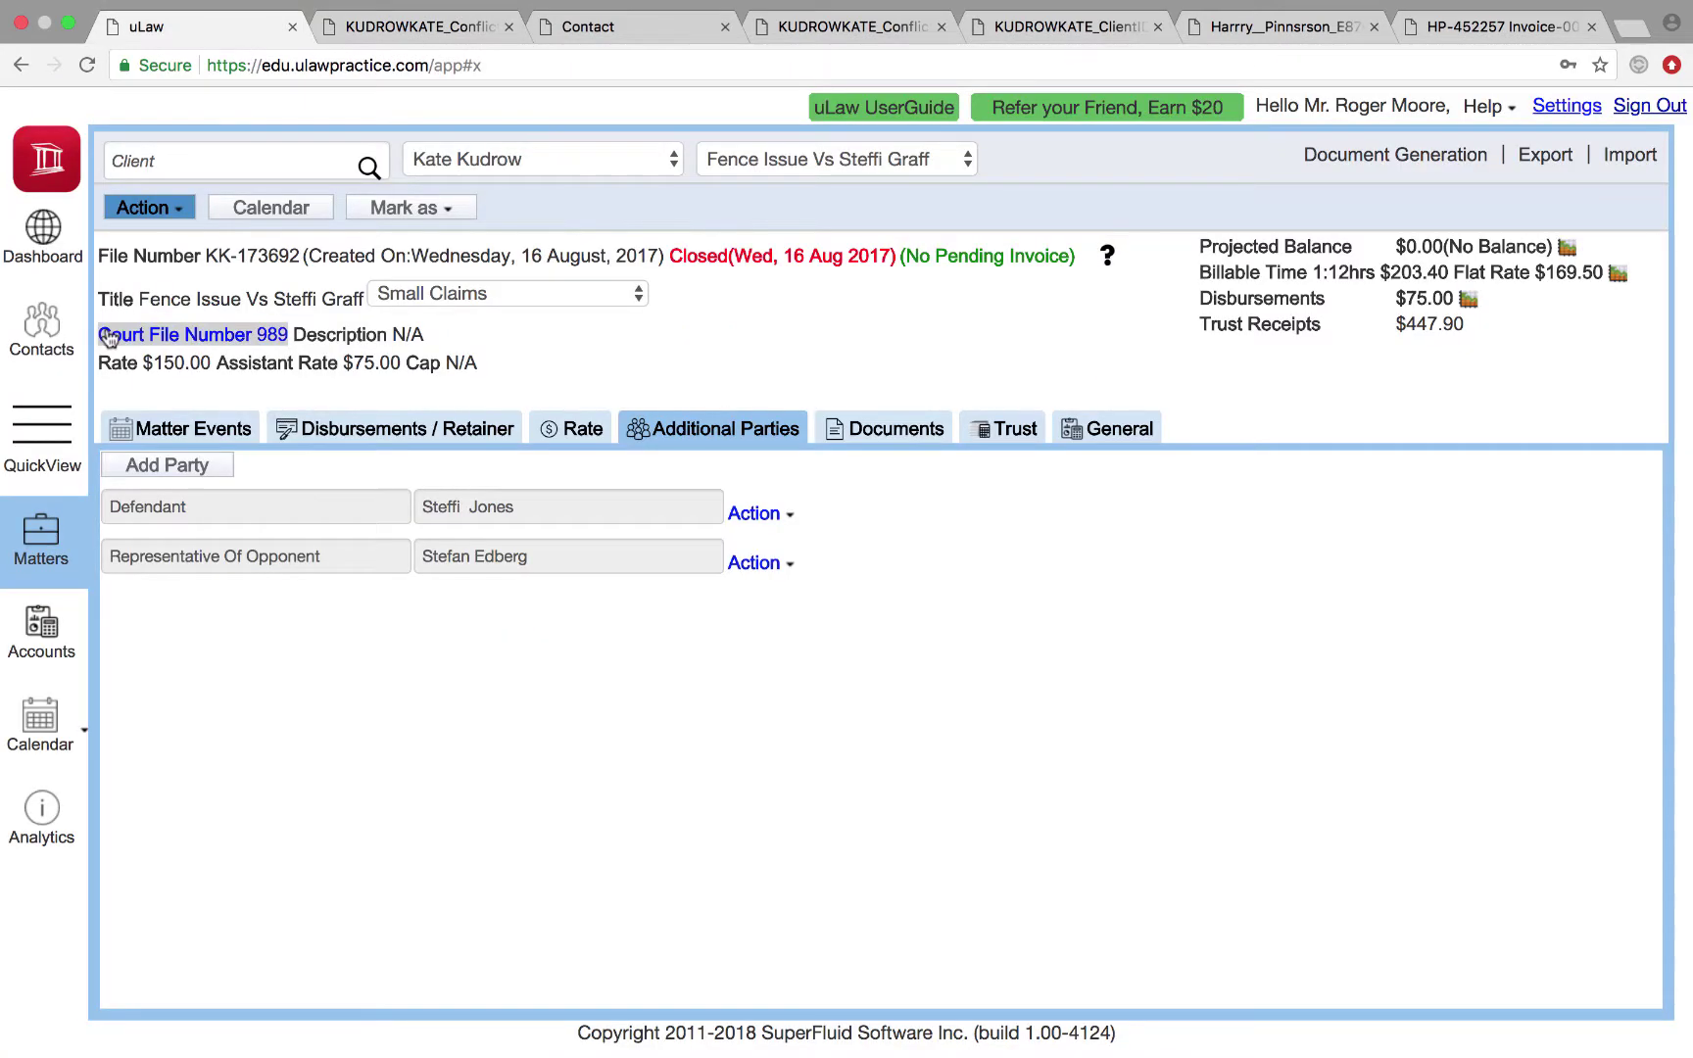
Add a client contact from the Clients list to the Coworkers group
left_click(44, 323)
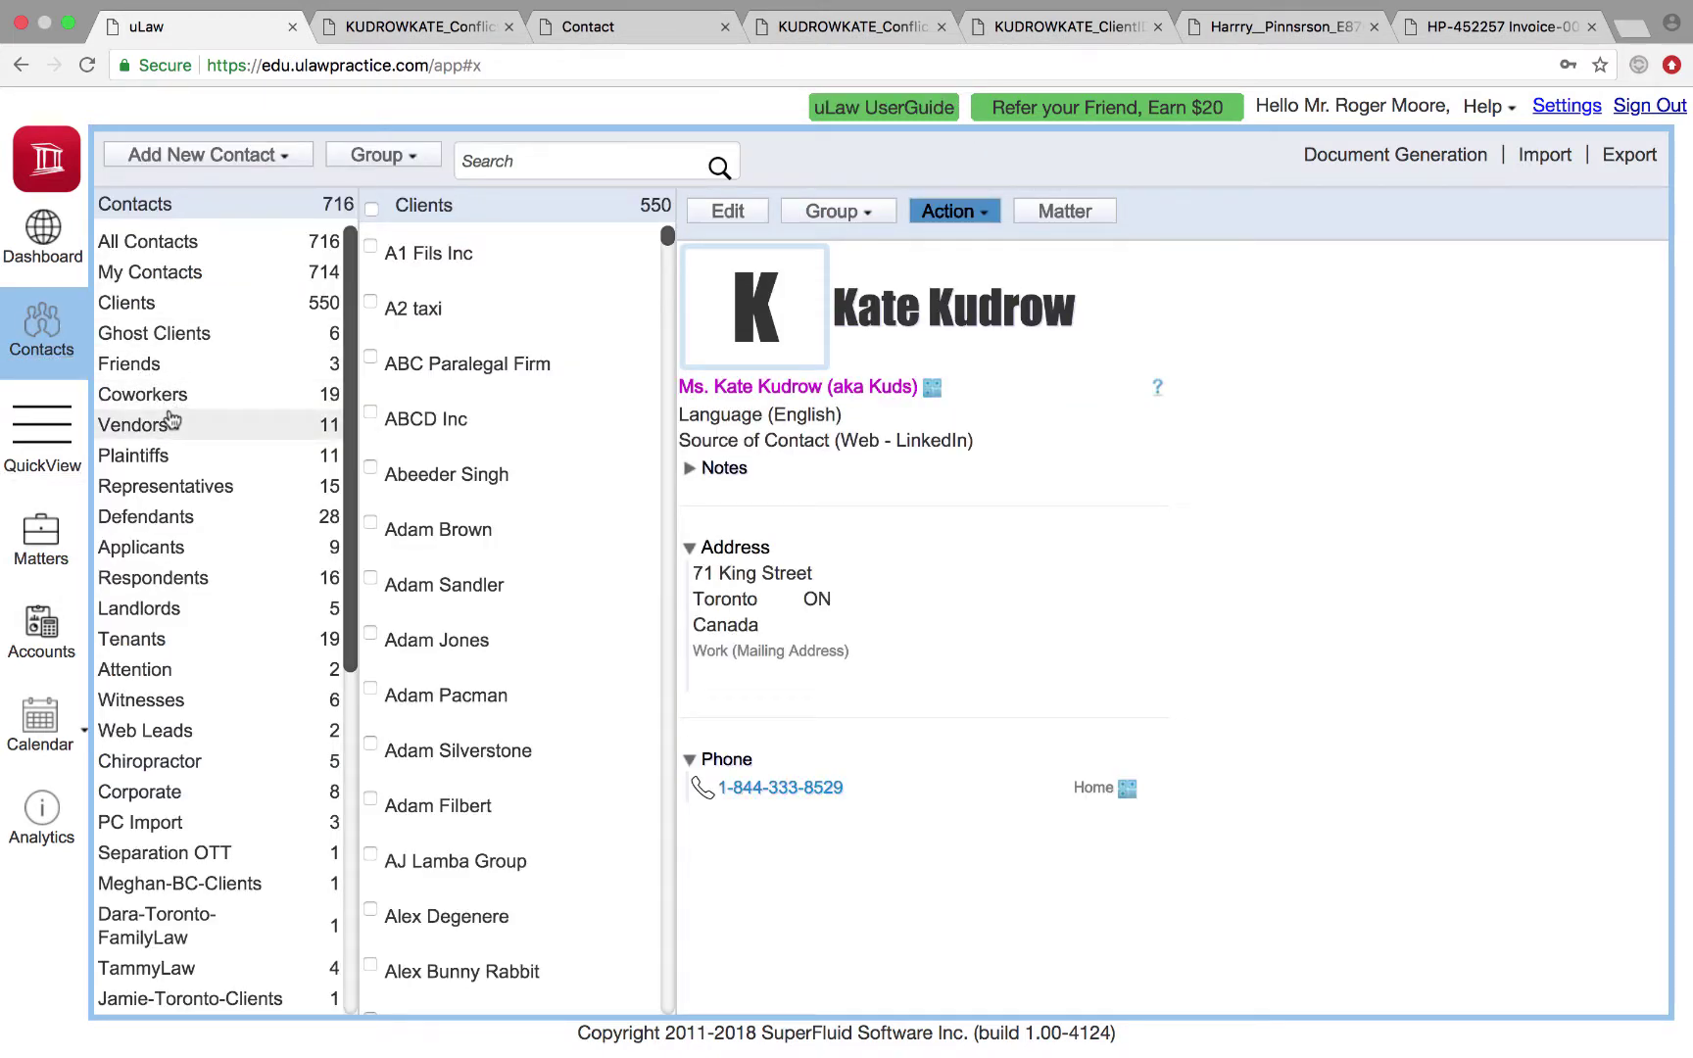
mouse_move(1247, 8)
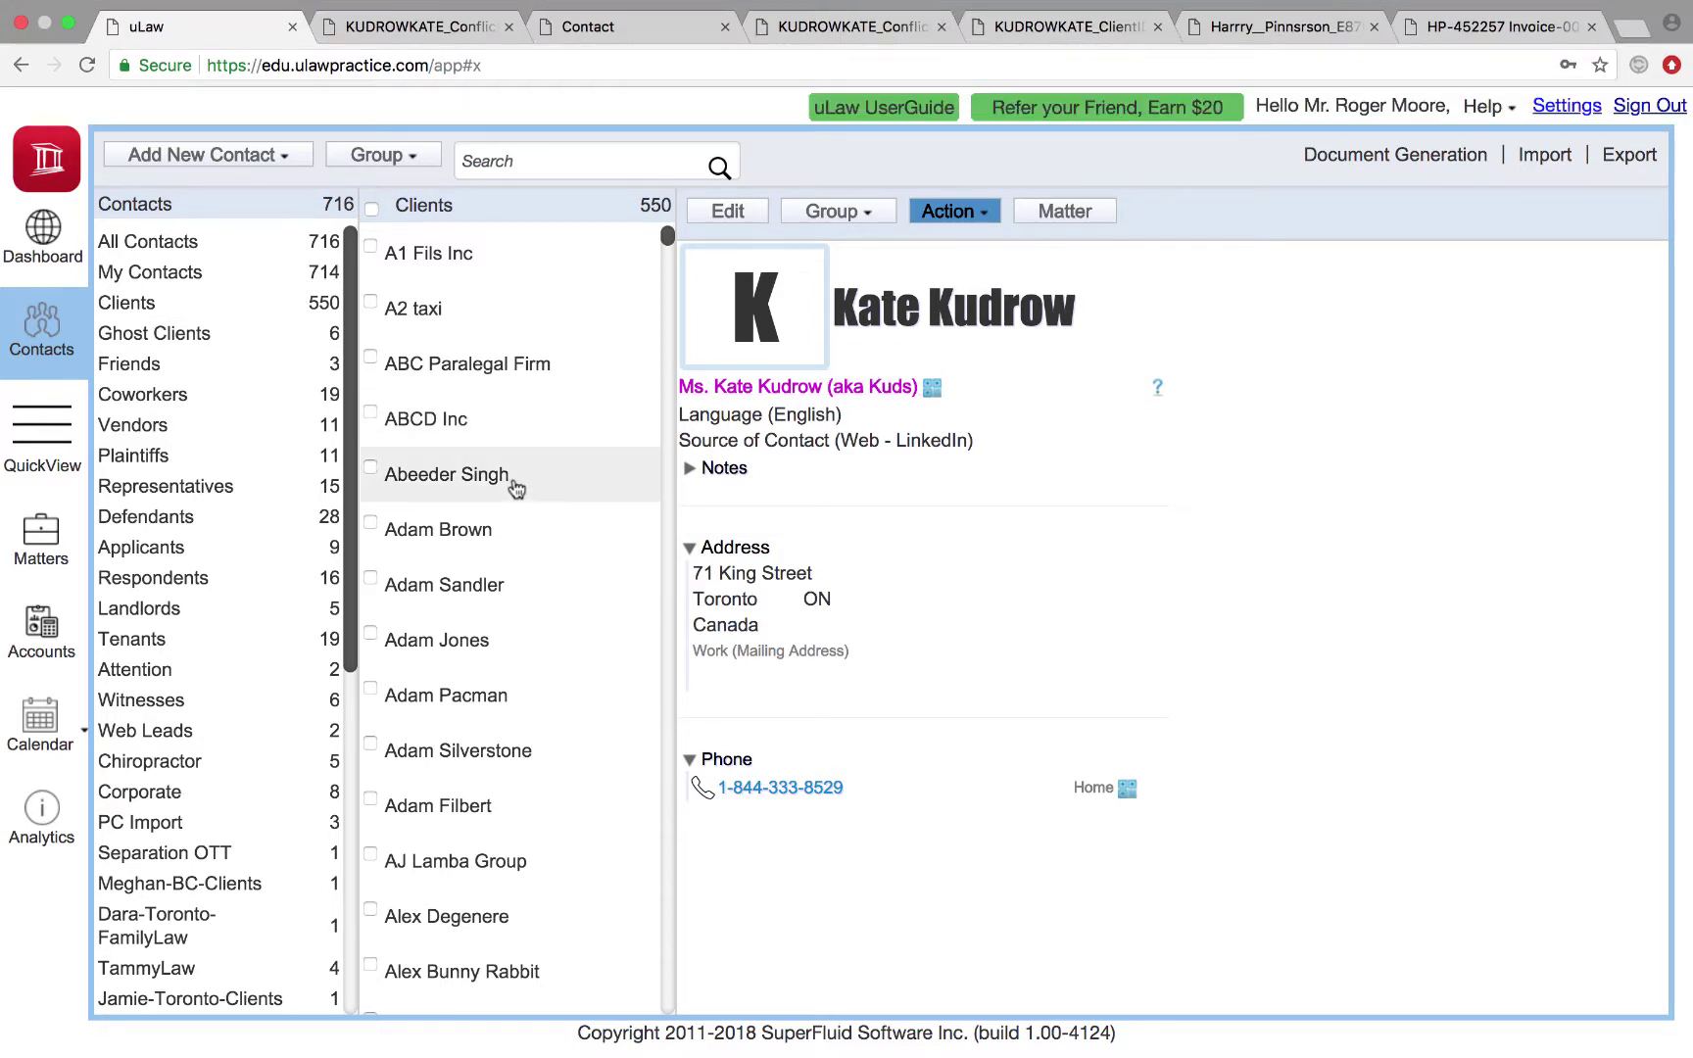
left_click(515, 482)
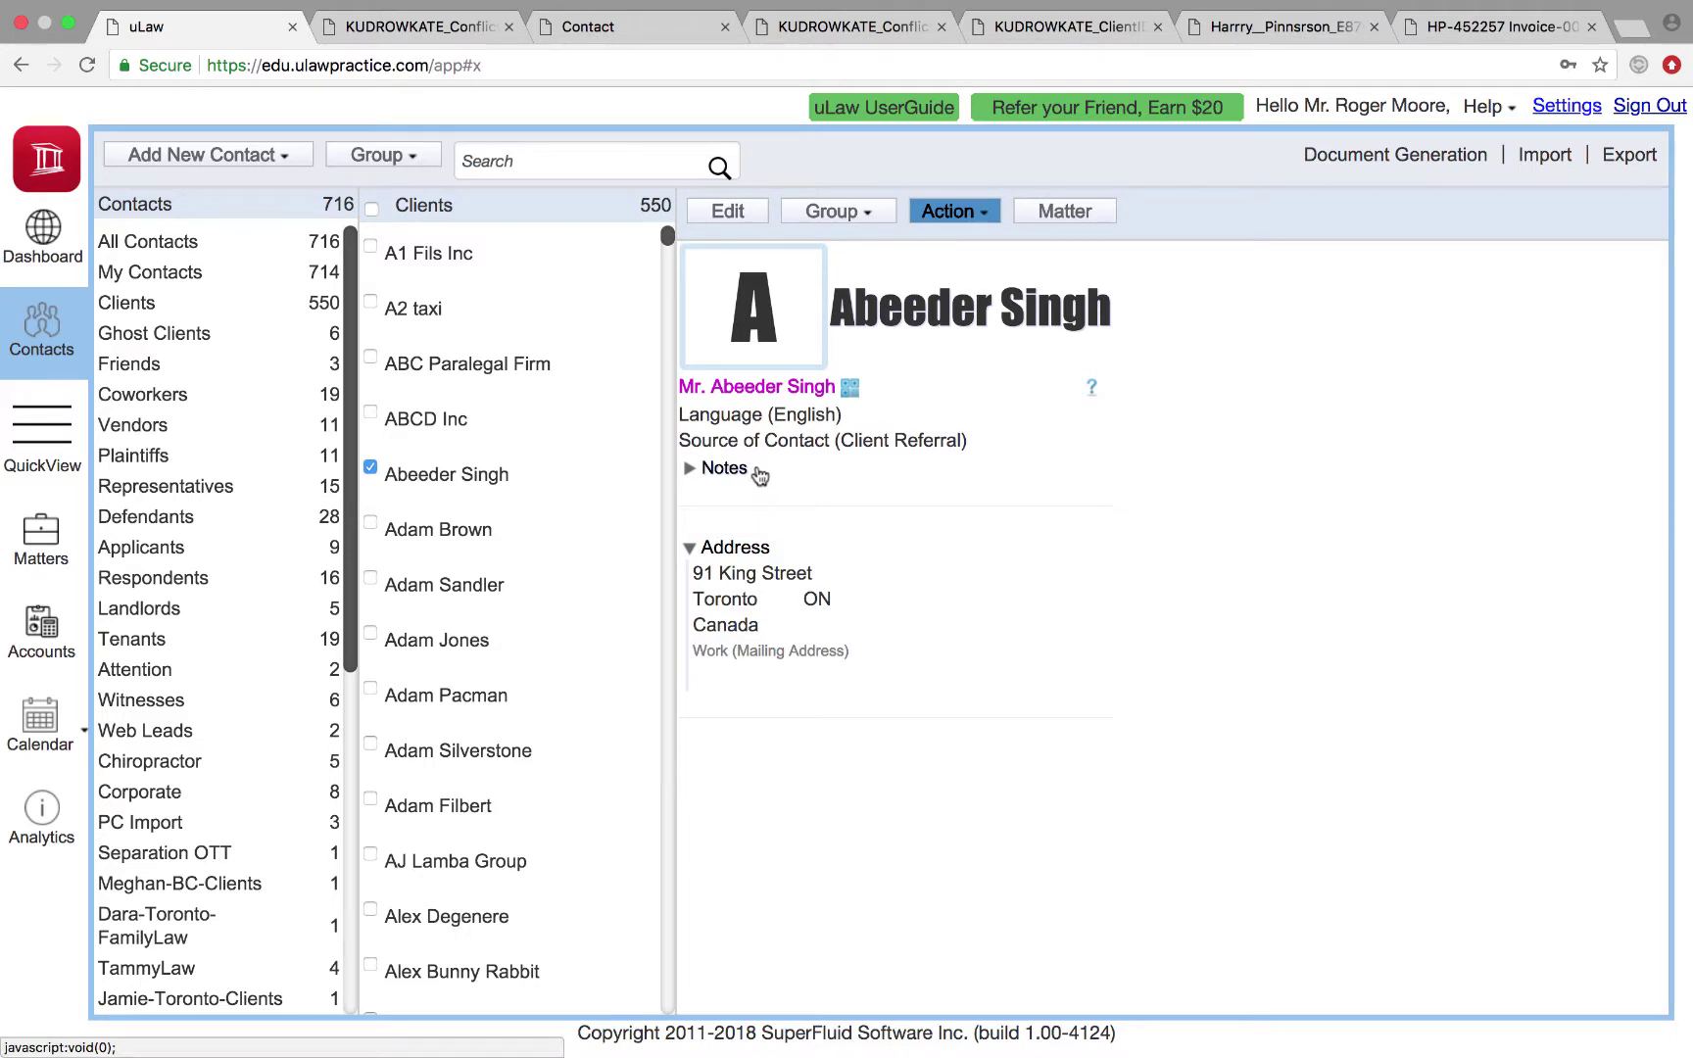
left_click(859, 217)
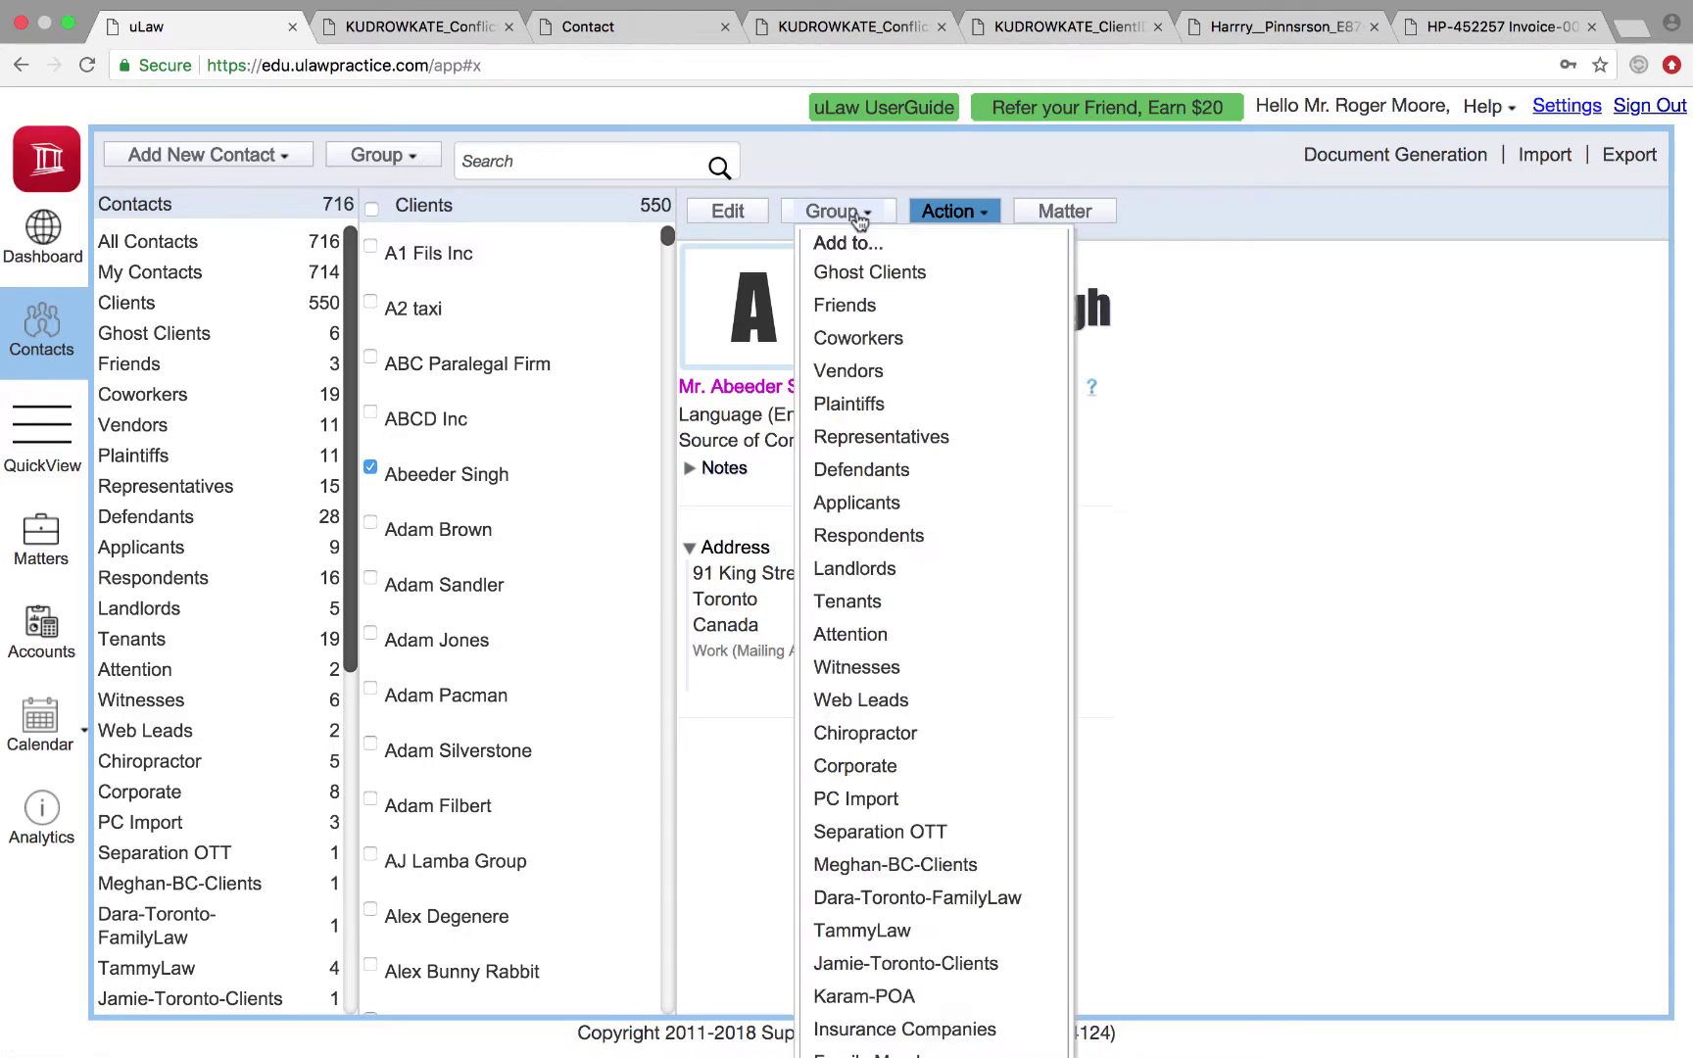
scroll(843, 294, "down", 3)
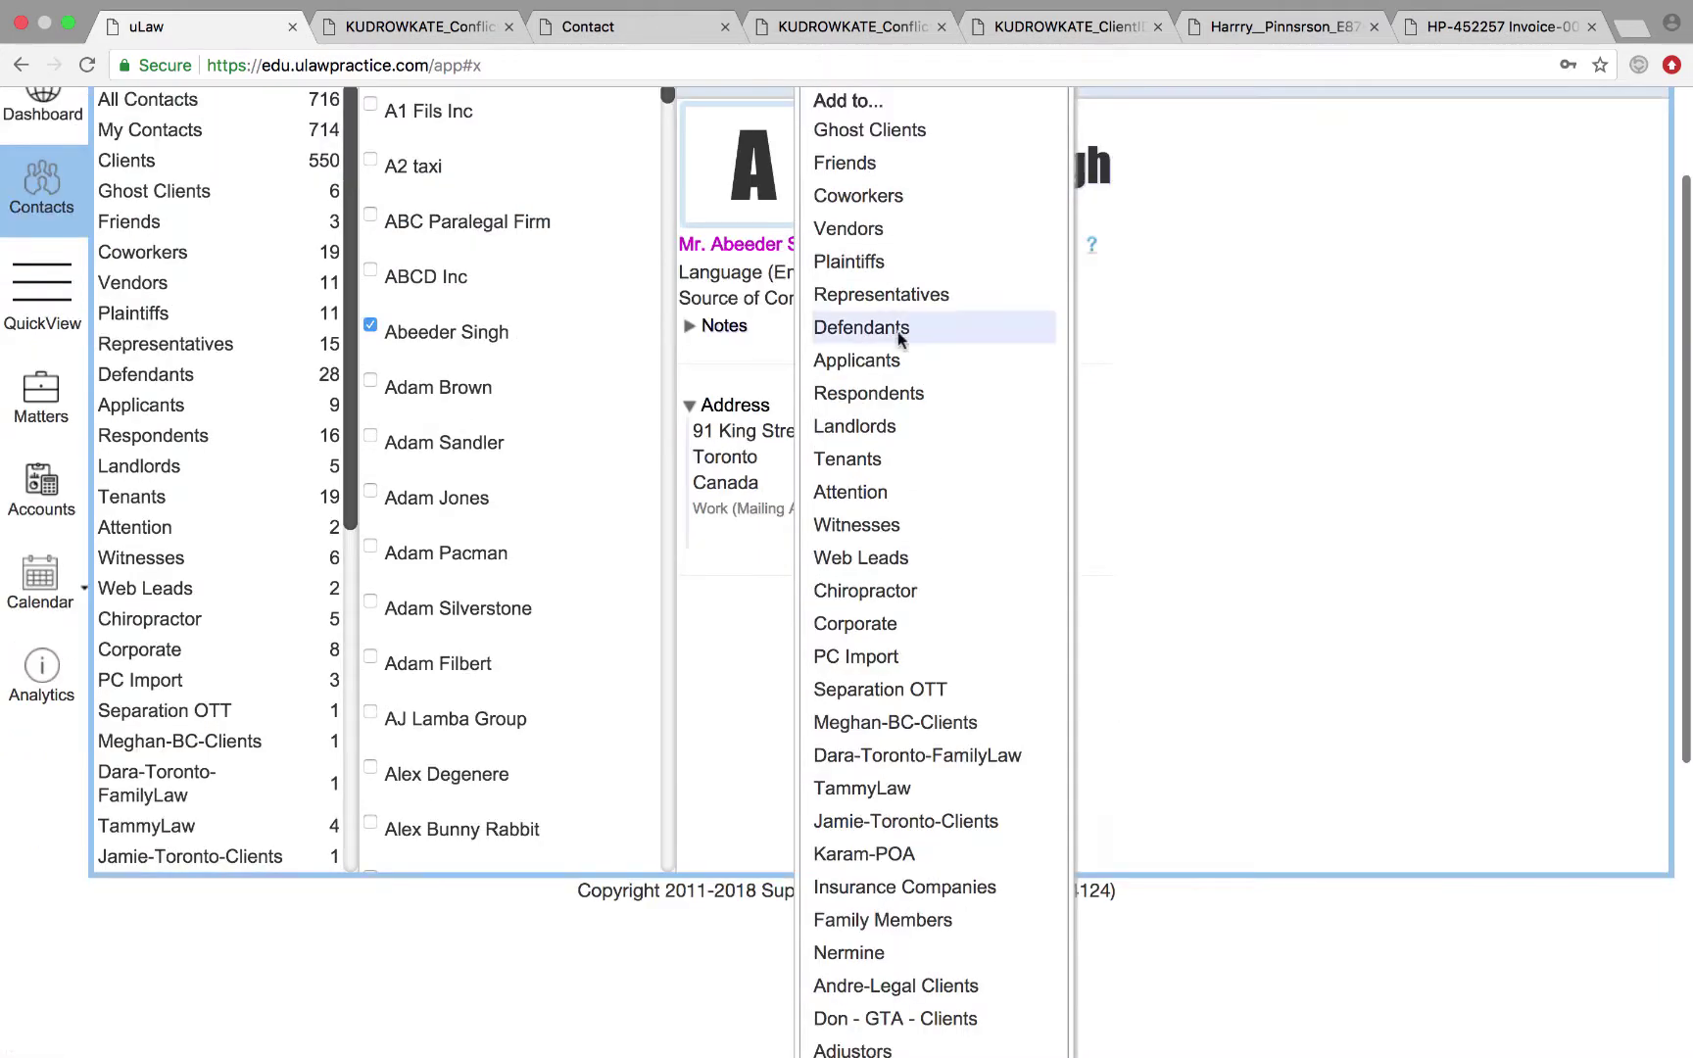
left_click(858, 197)
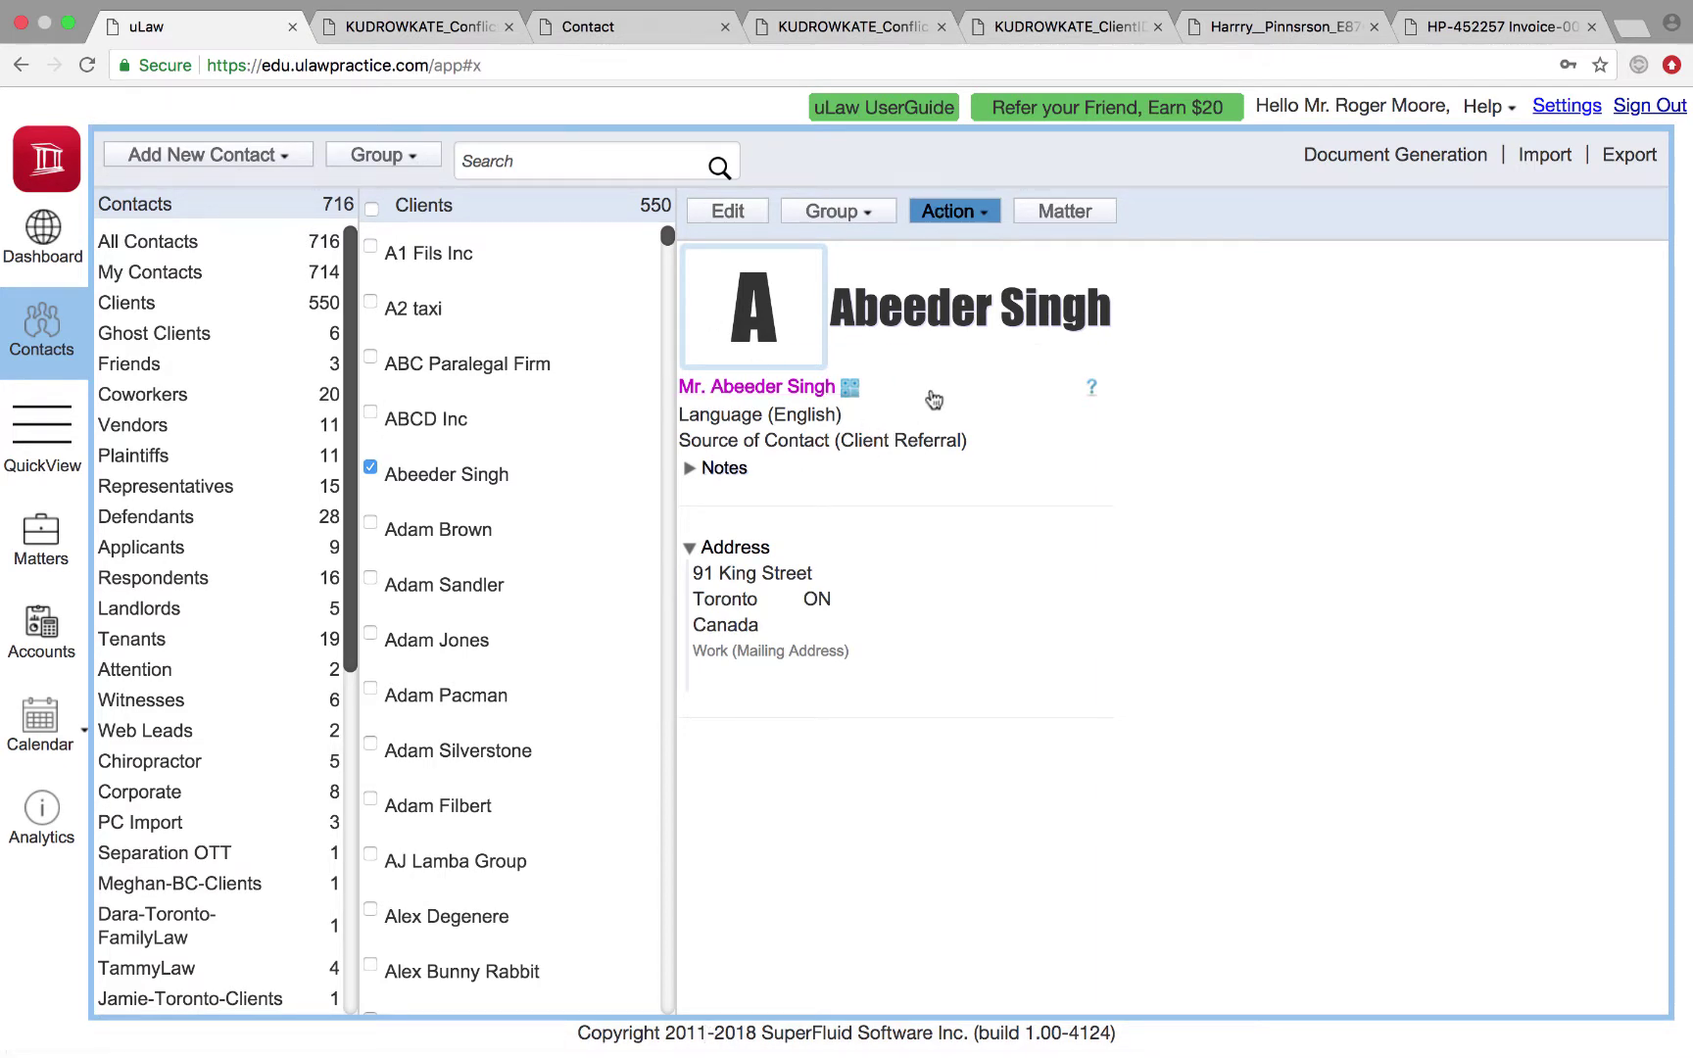
Reopen the group and new-contact choices and close both without changes
left_click(837, 218)
scroll(840, 235, "down", 3)
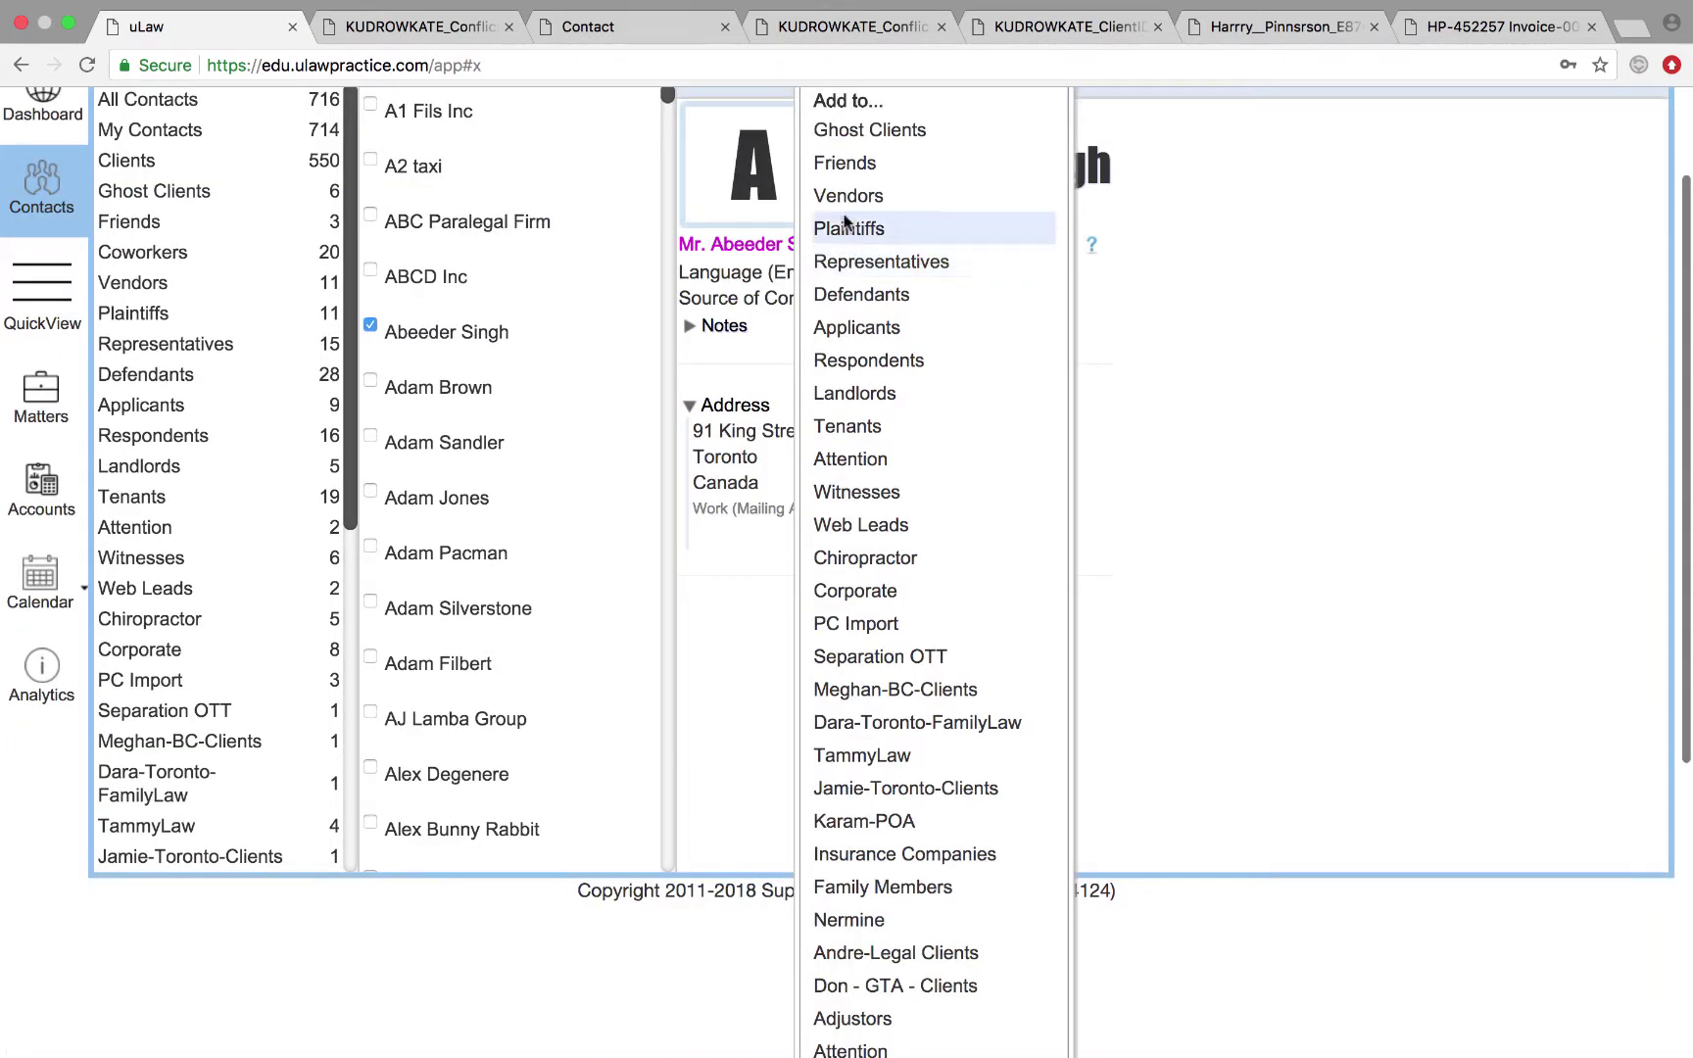
left_click(1161, 304)
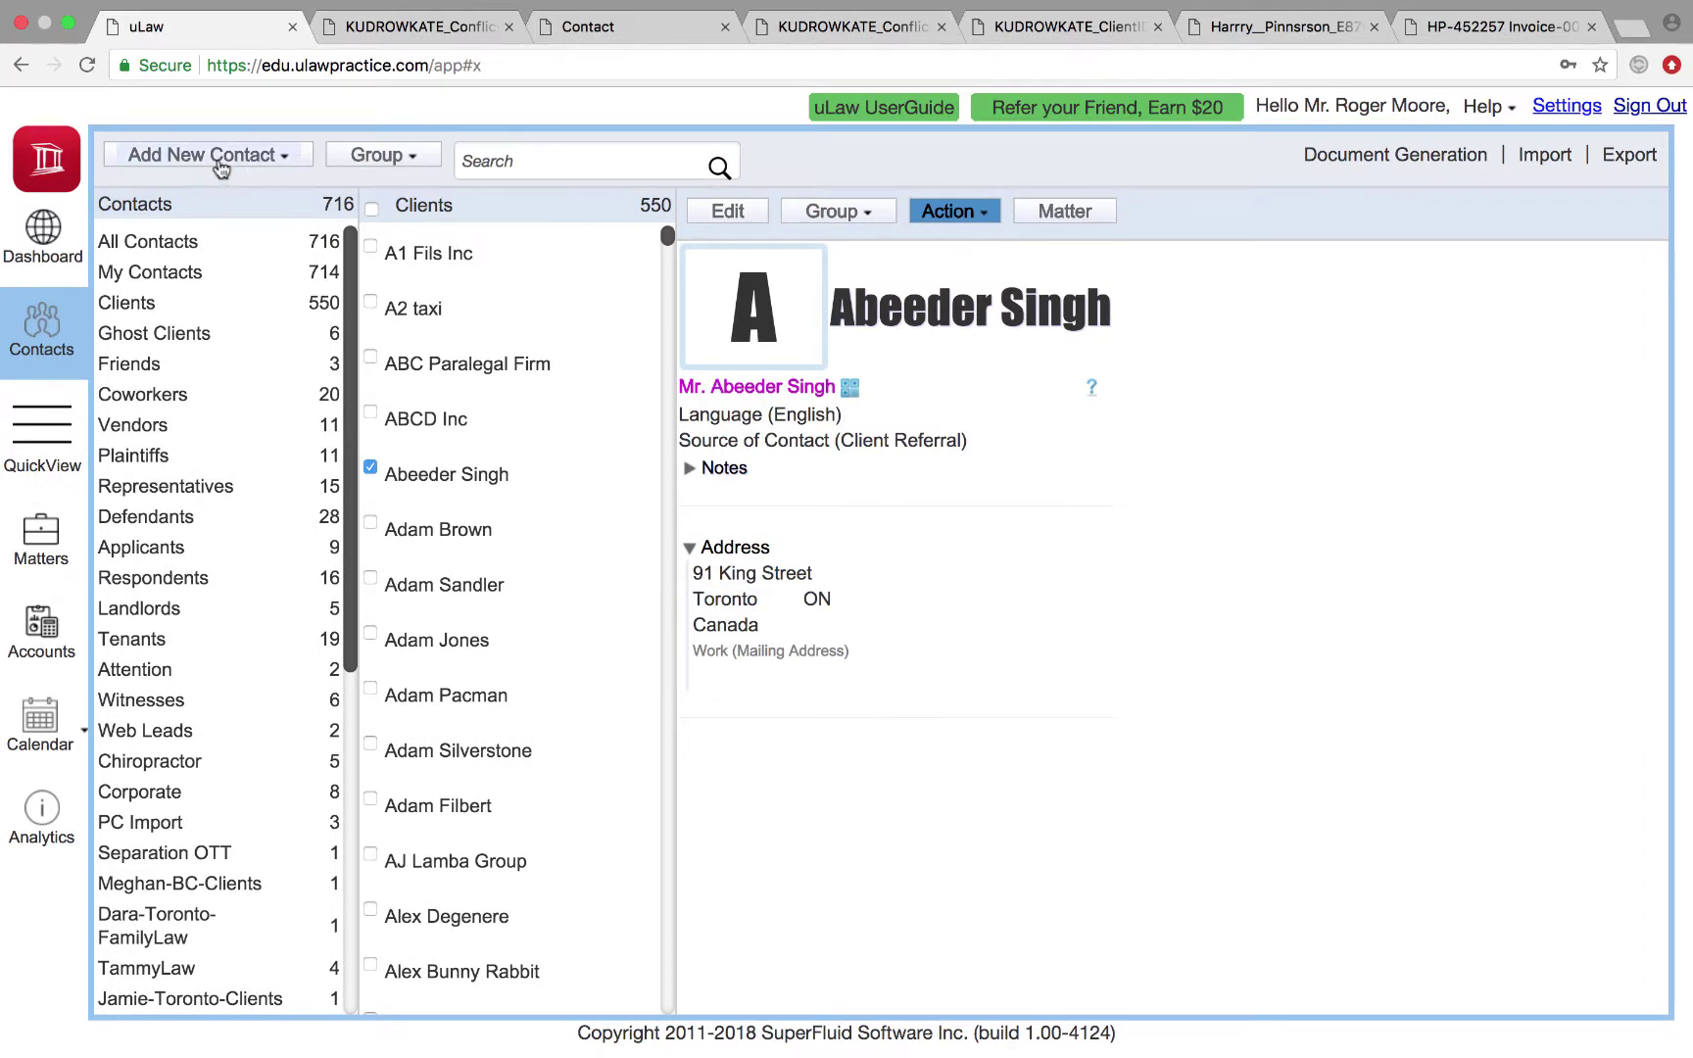
left_click(211, 155)
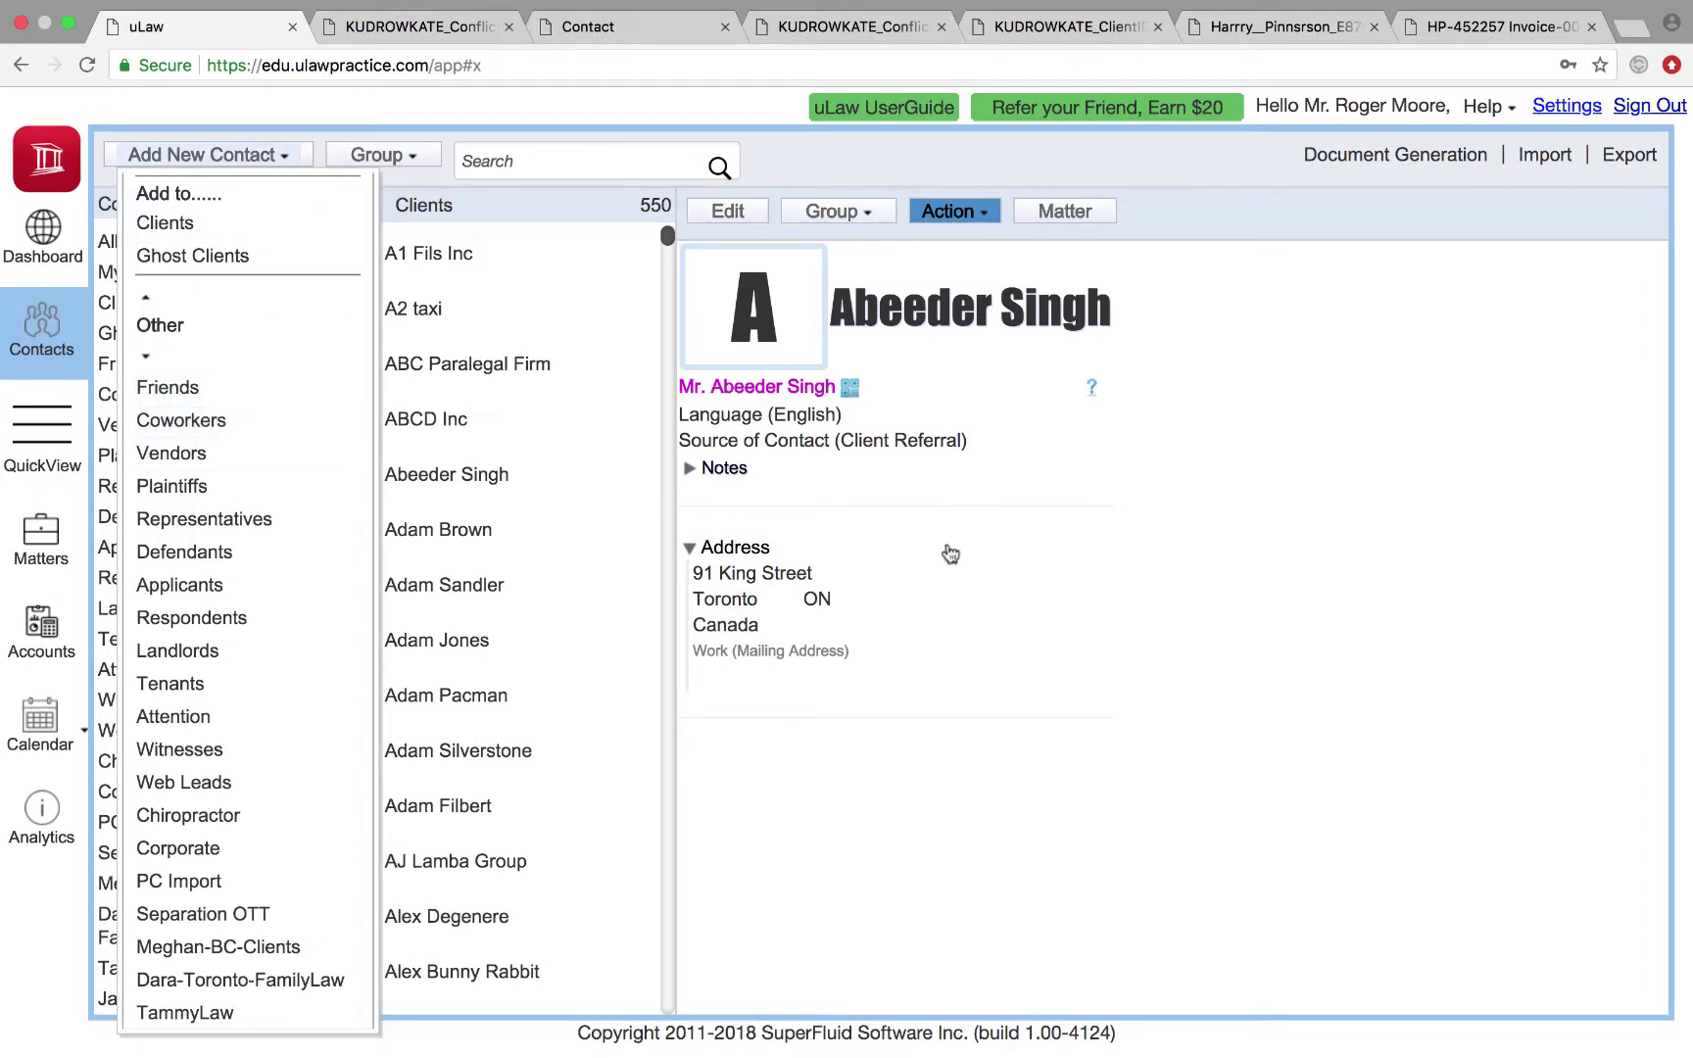
left_click(946, 552)
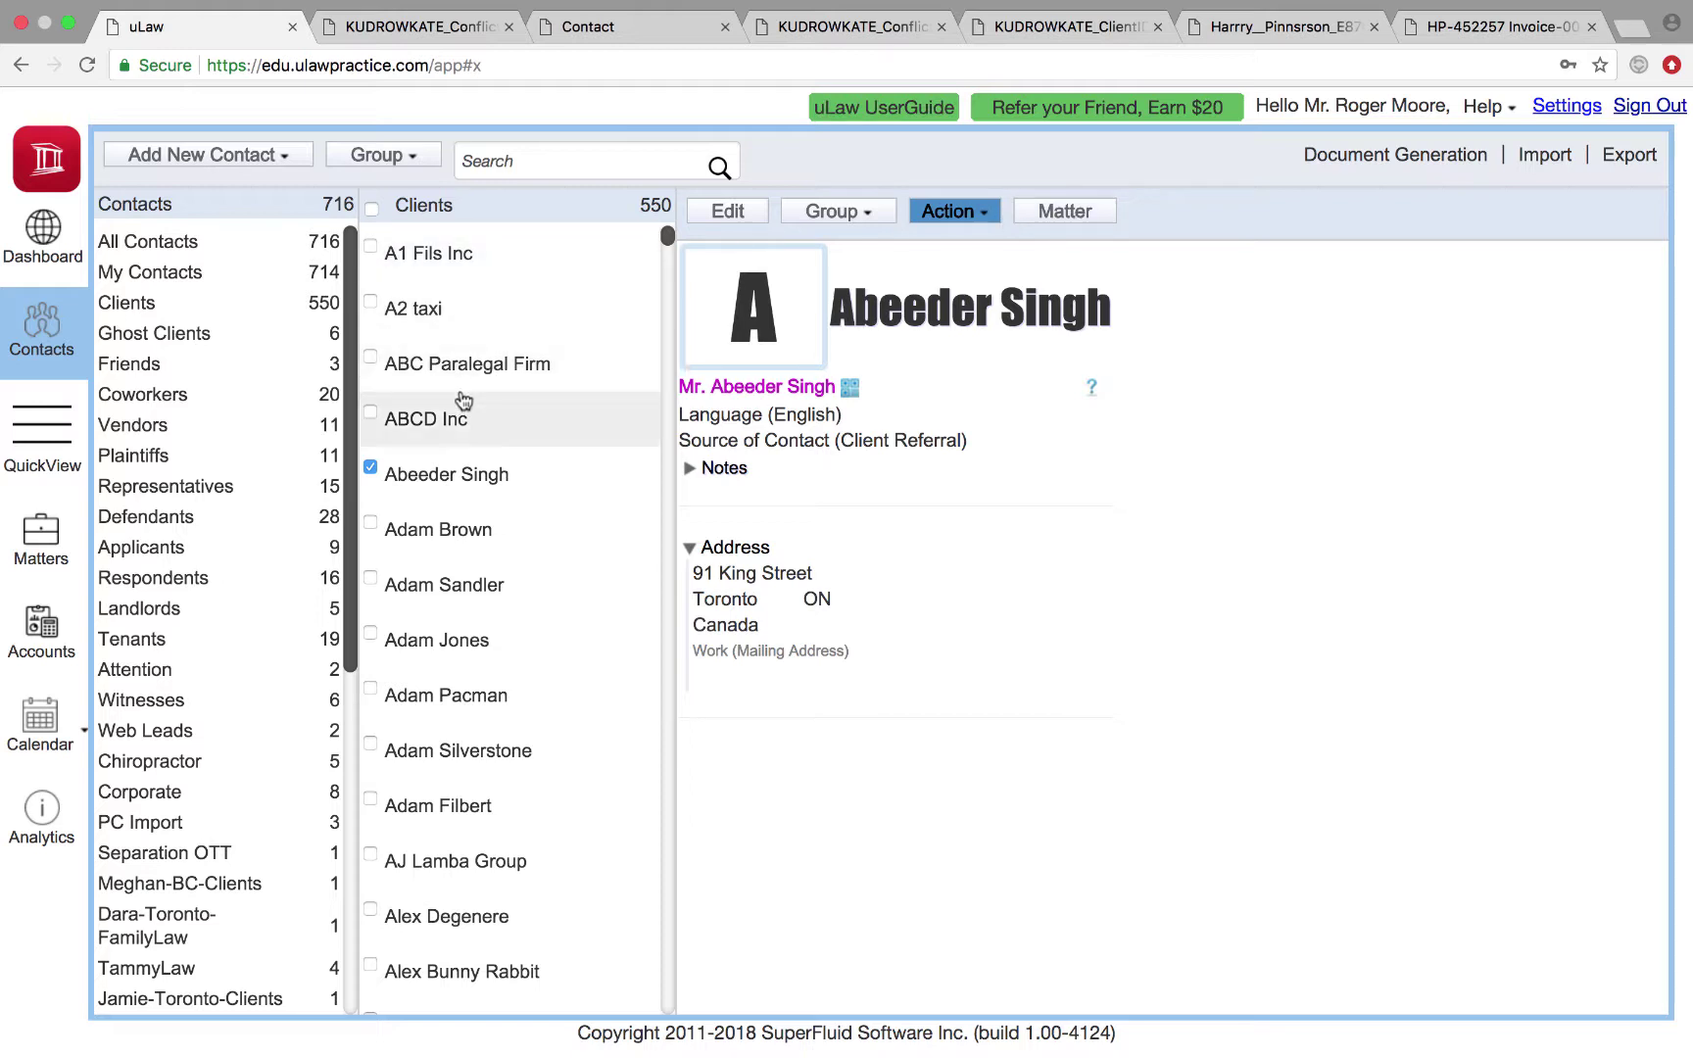
Search contacts for 'kud' and open the client's matter
left_click(556, 159)
type("kud")
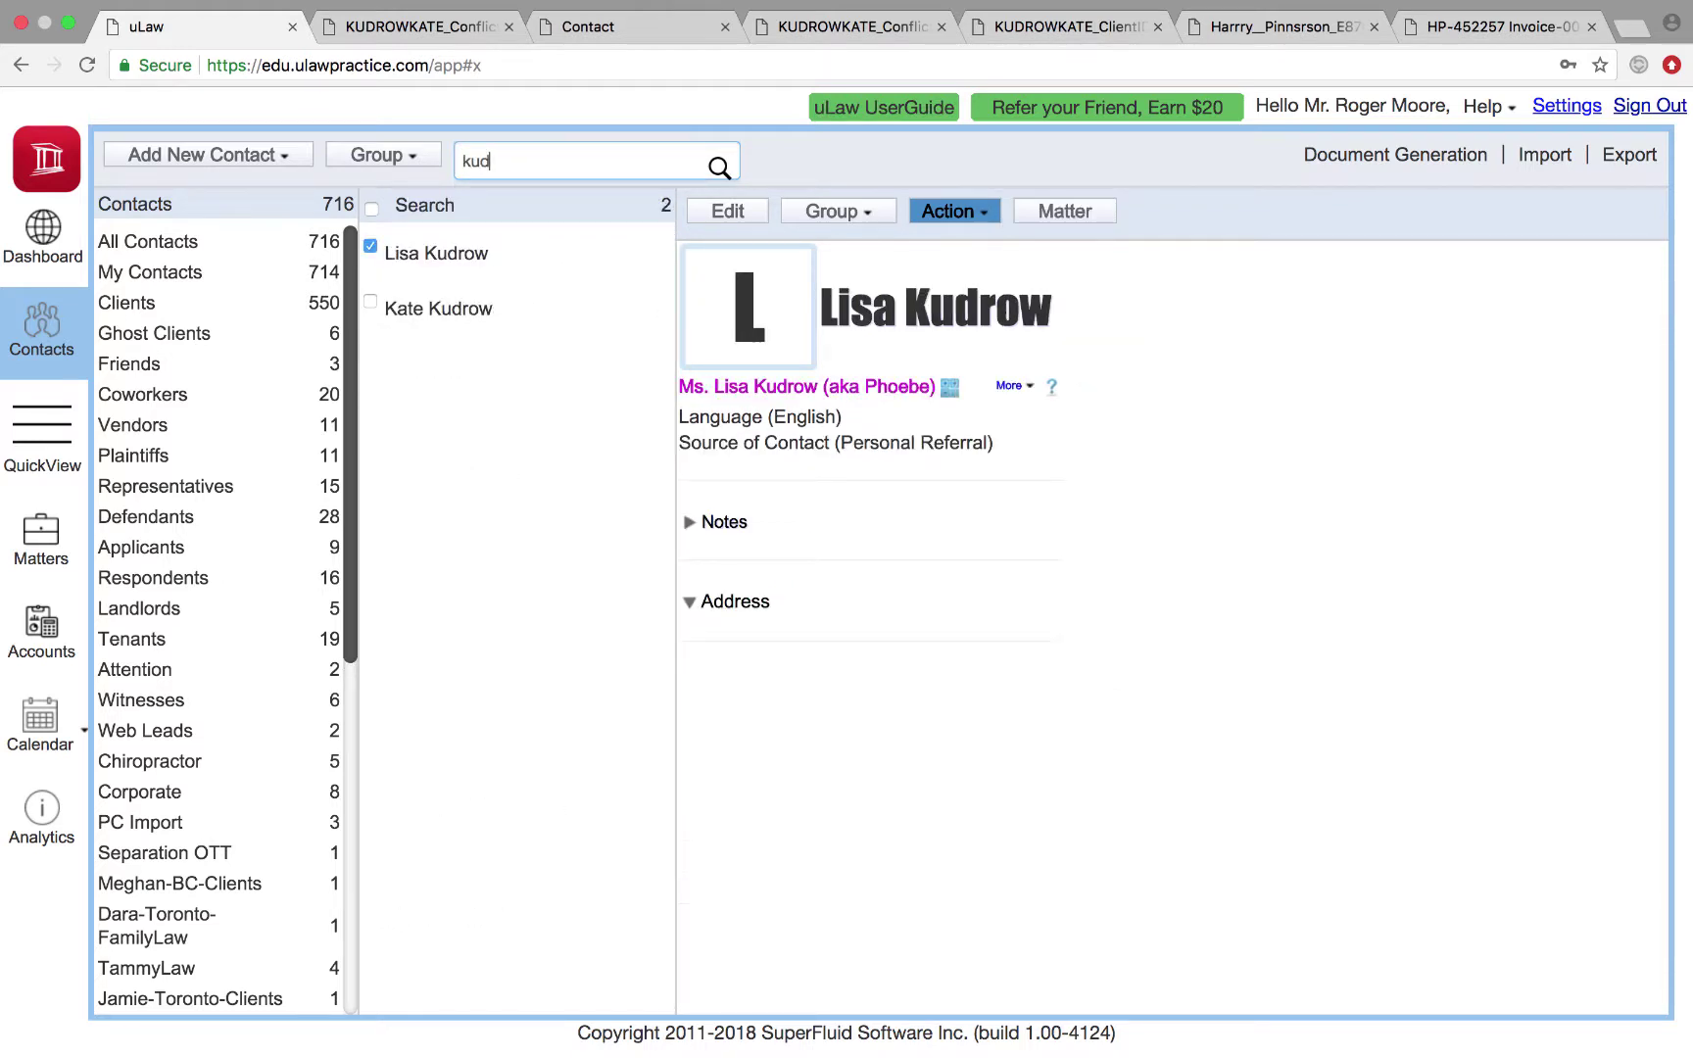
left_click(510, 314)
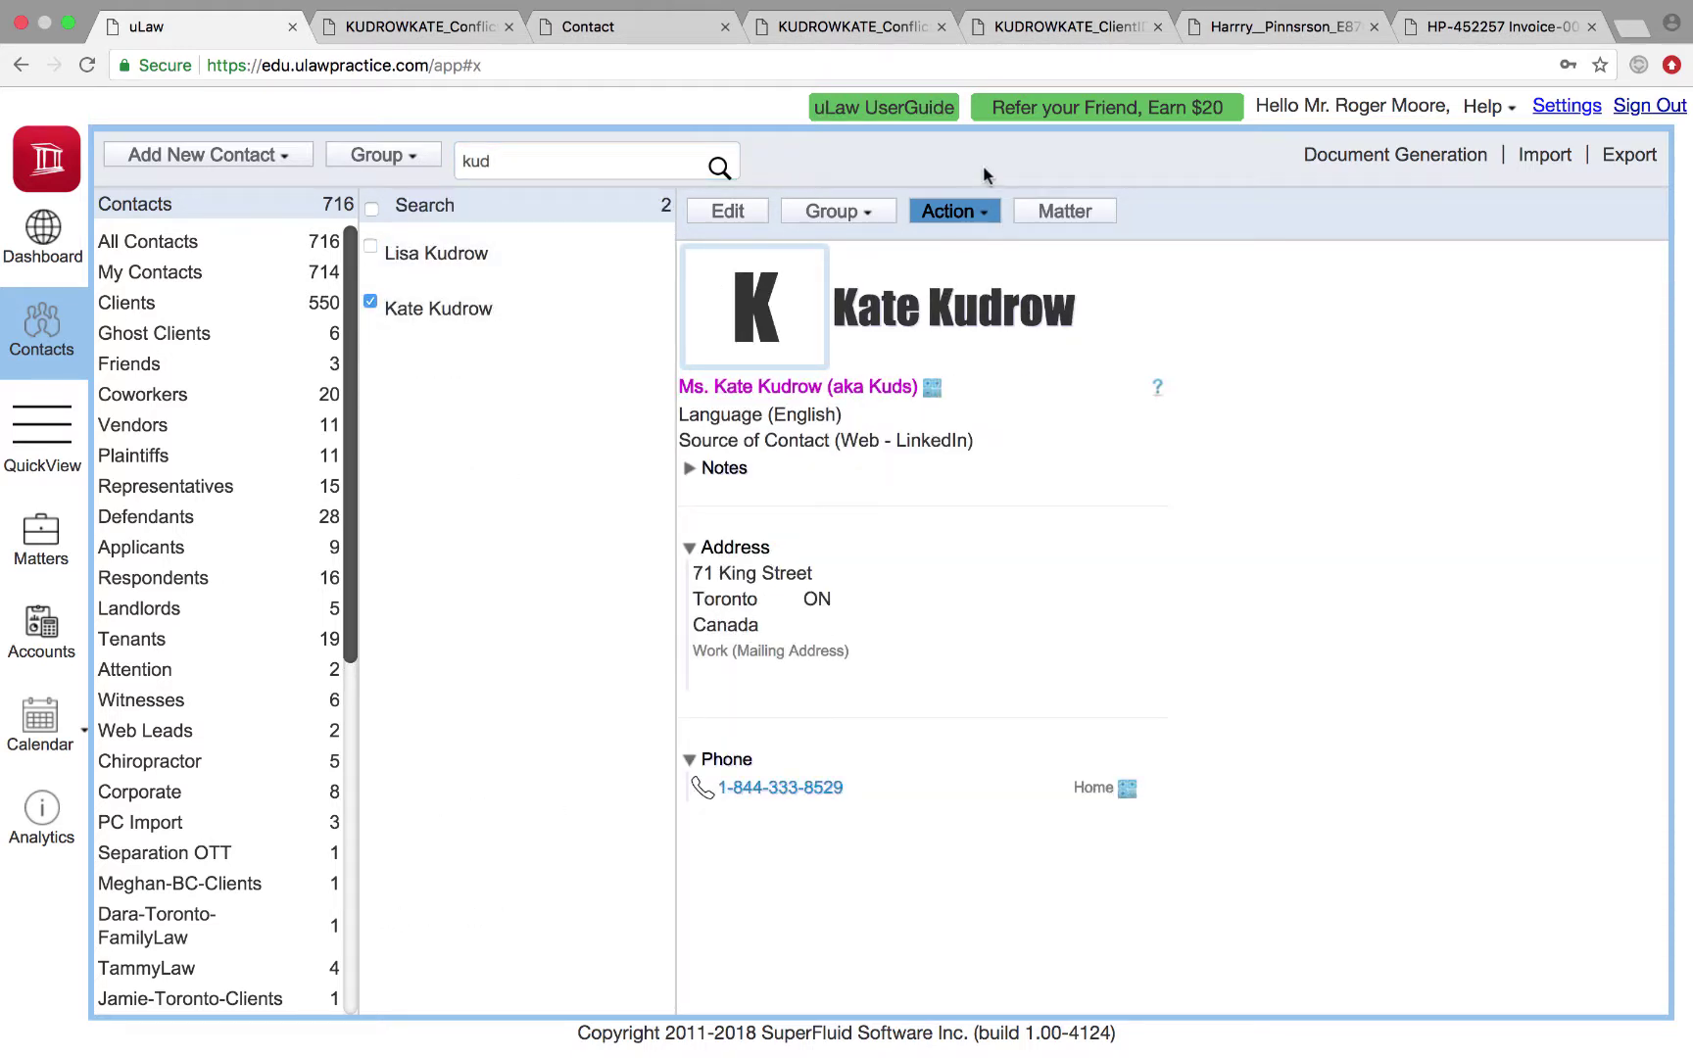
left_click(1056, 214)
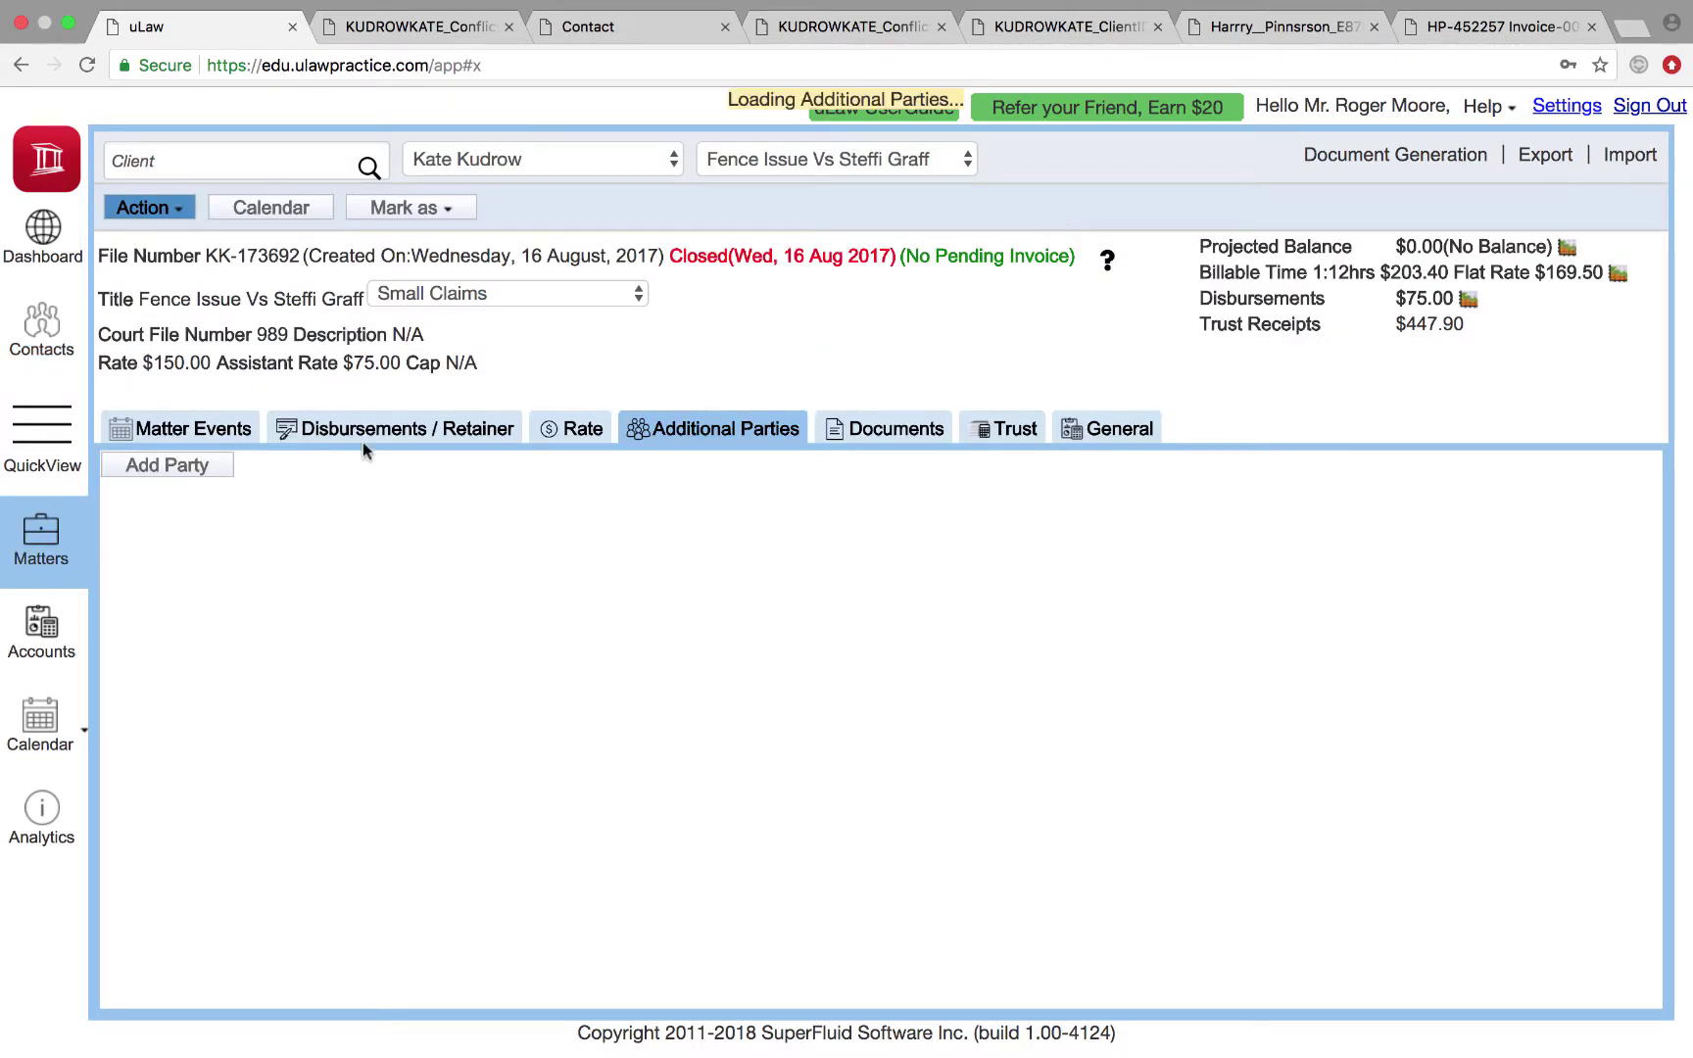
Start a Pre Bill invoice for the matter with the new coworker as Invoice Prepared By
left_click(1379, 164)
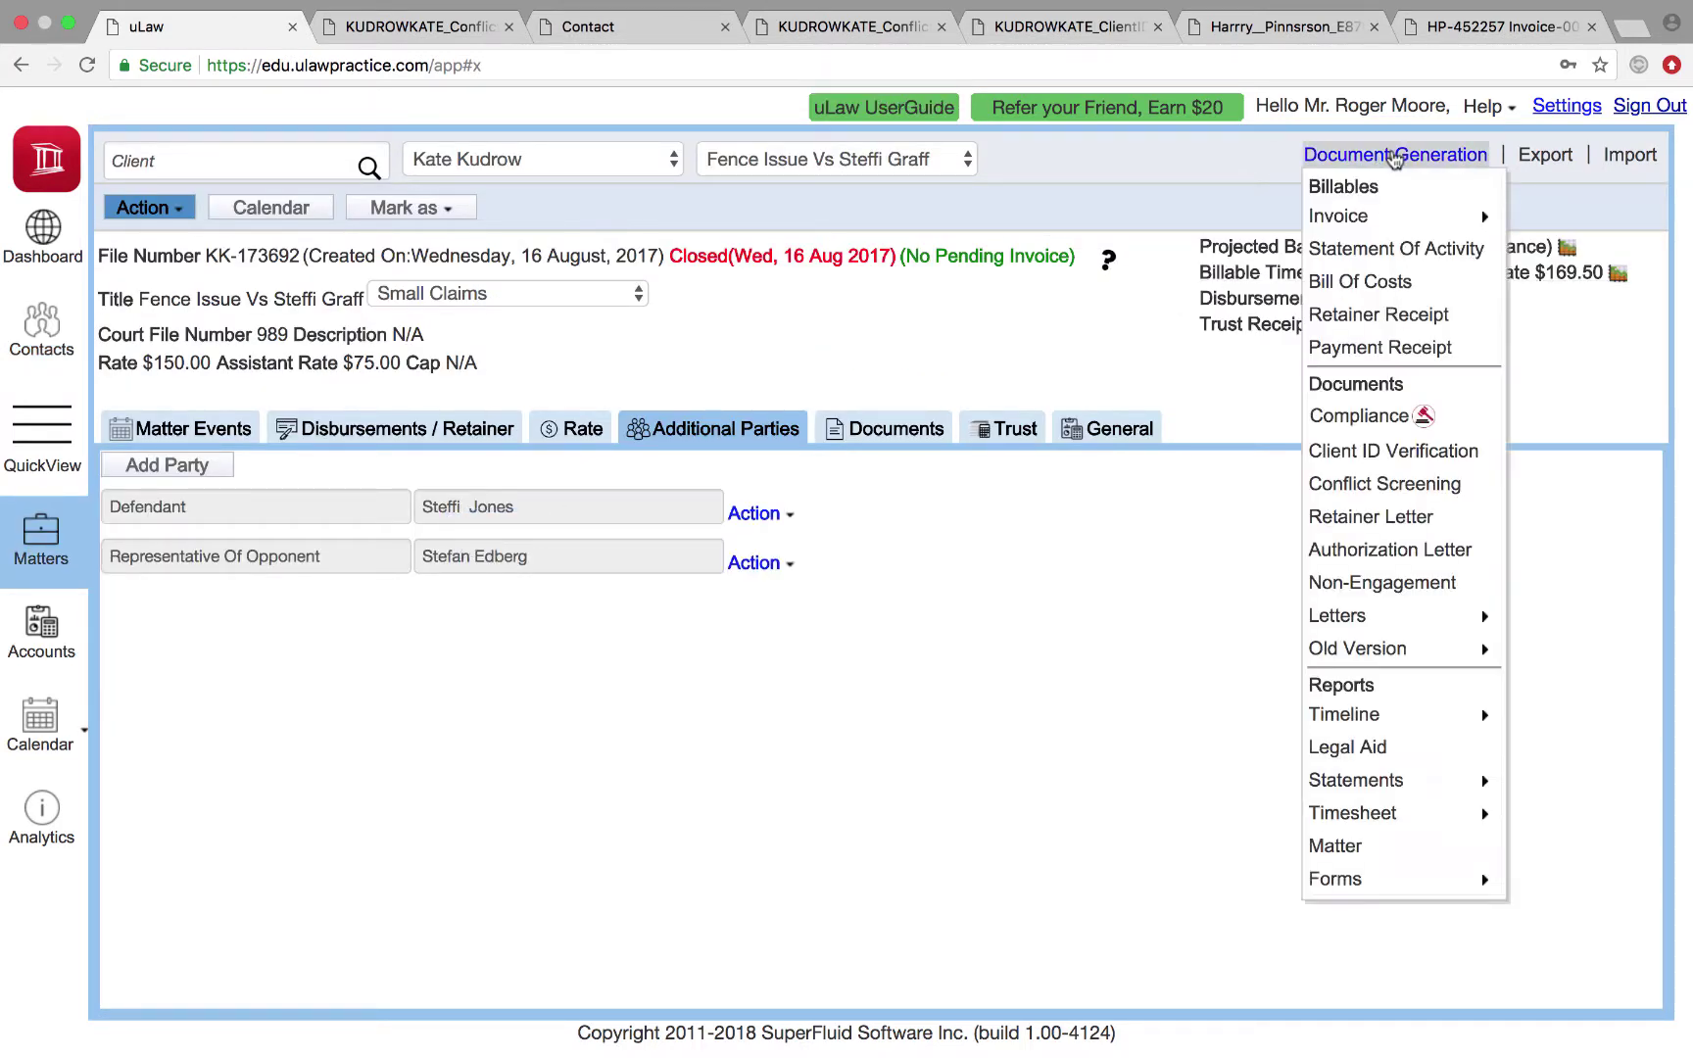
mouse_move(1403, 216)
left_click(1540, 217)
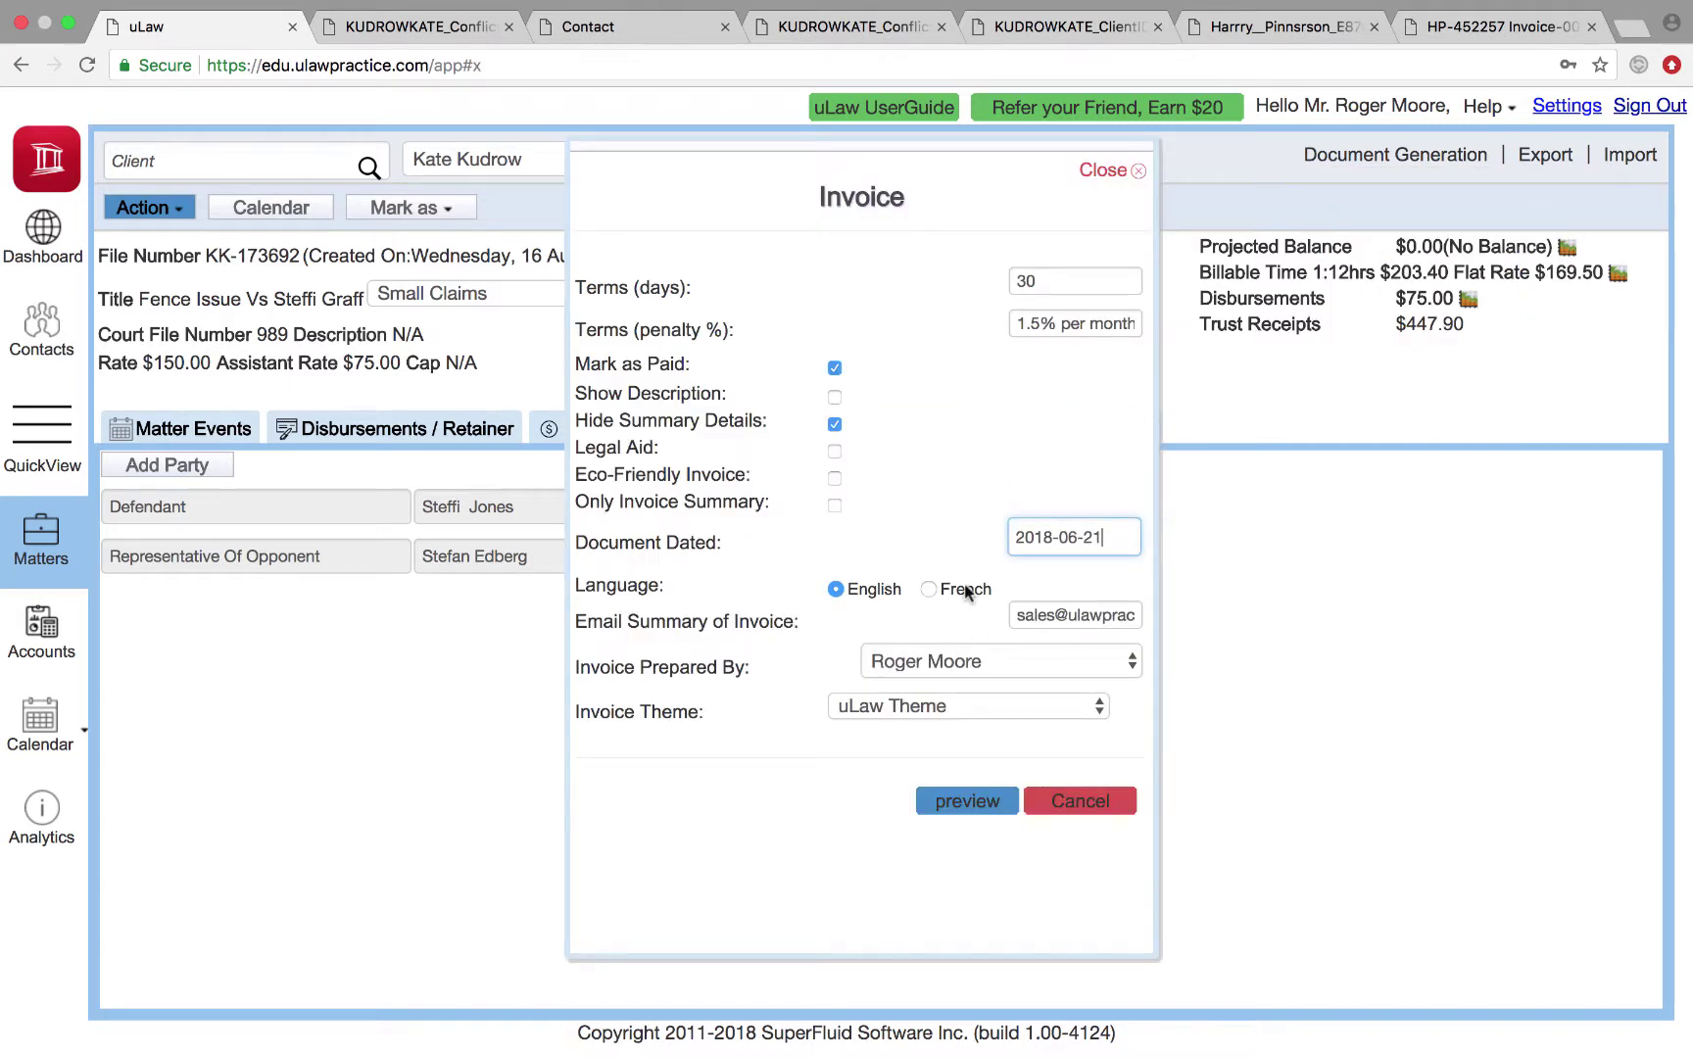
left_click(978, 662)
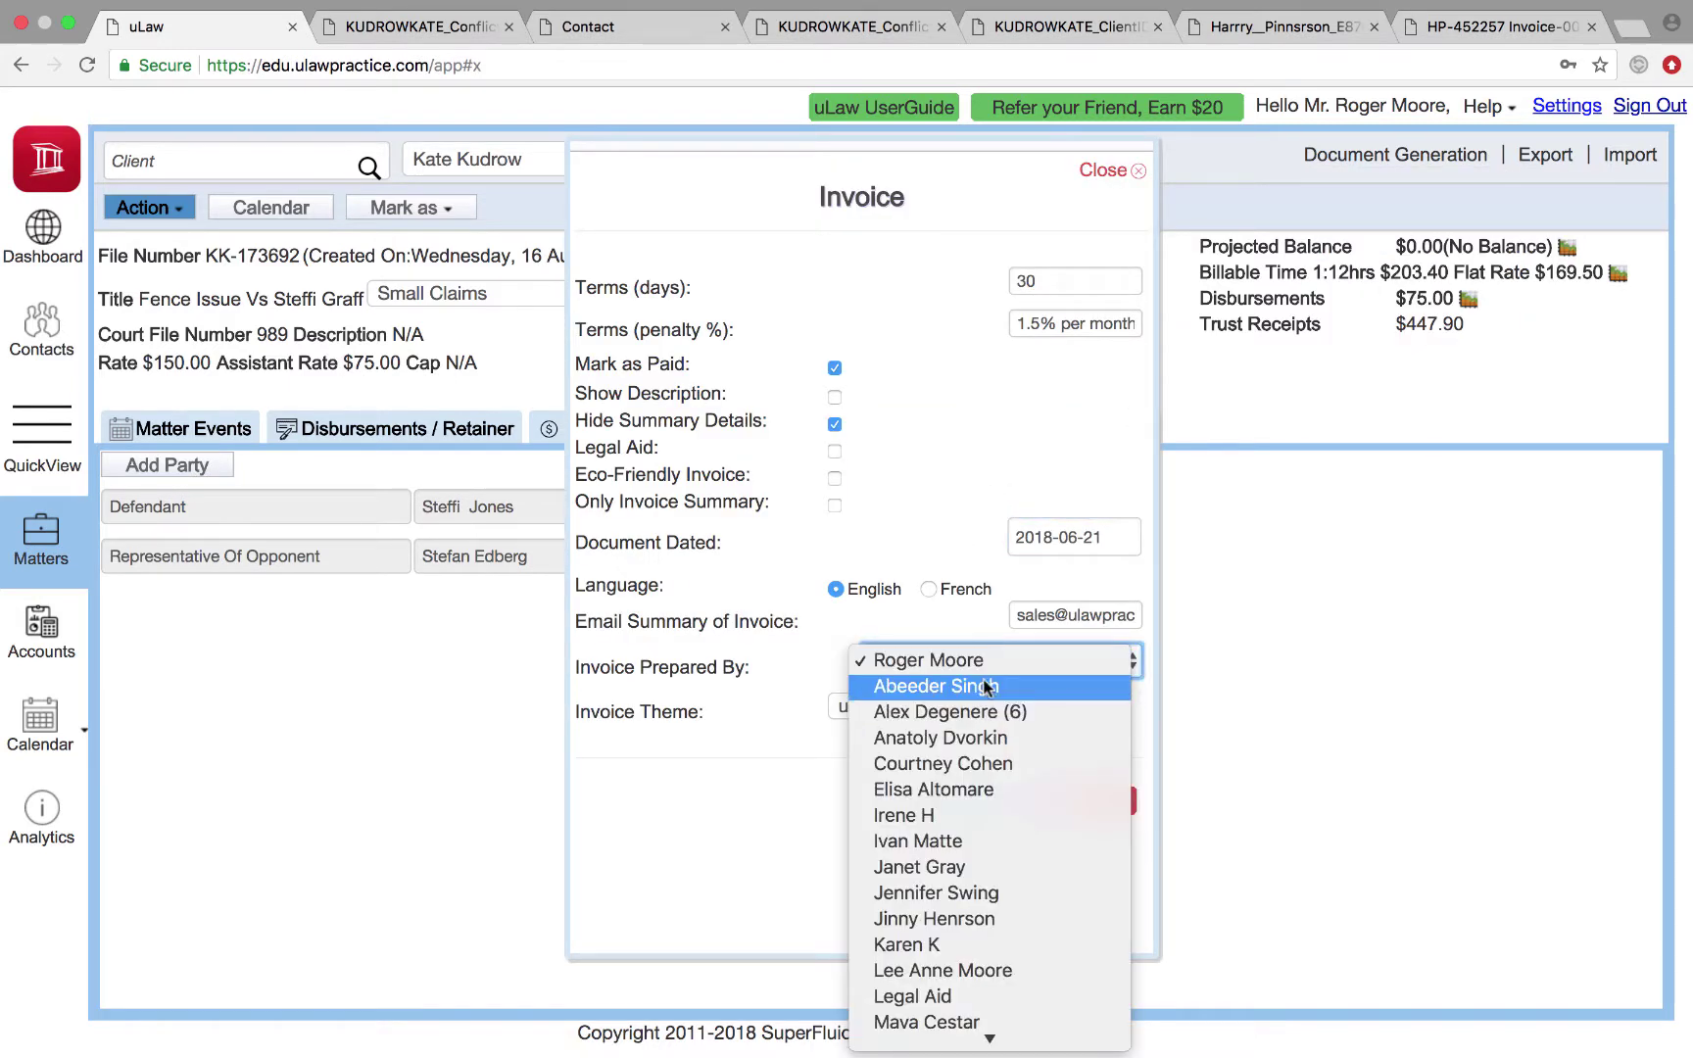
left_click(970, 921)
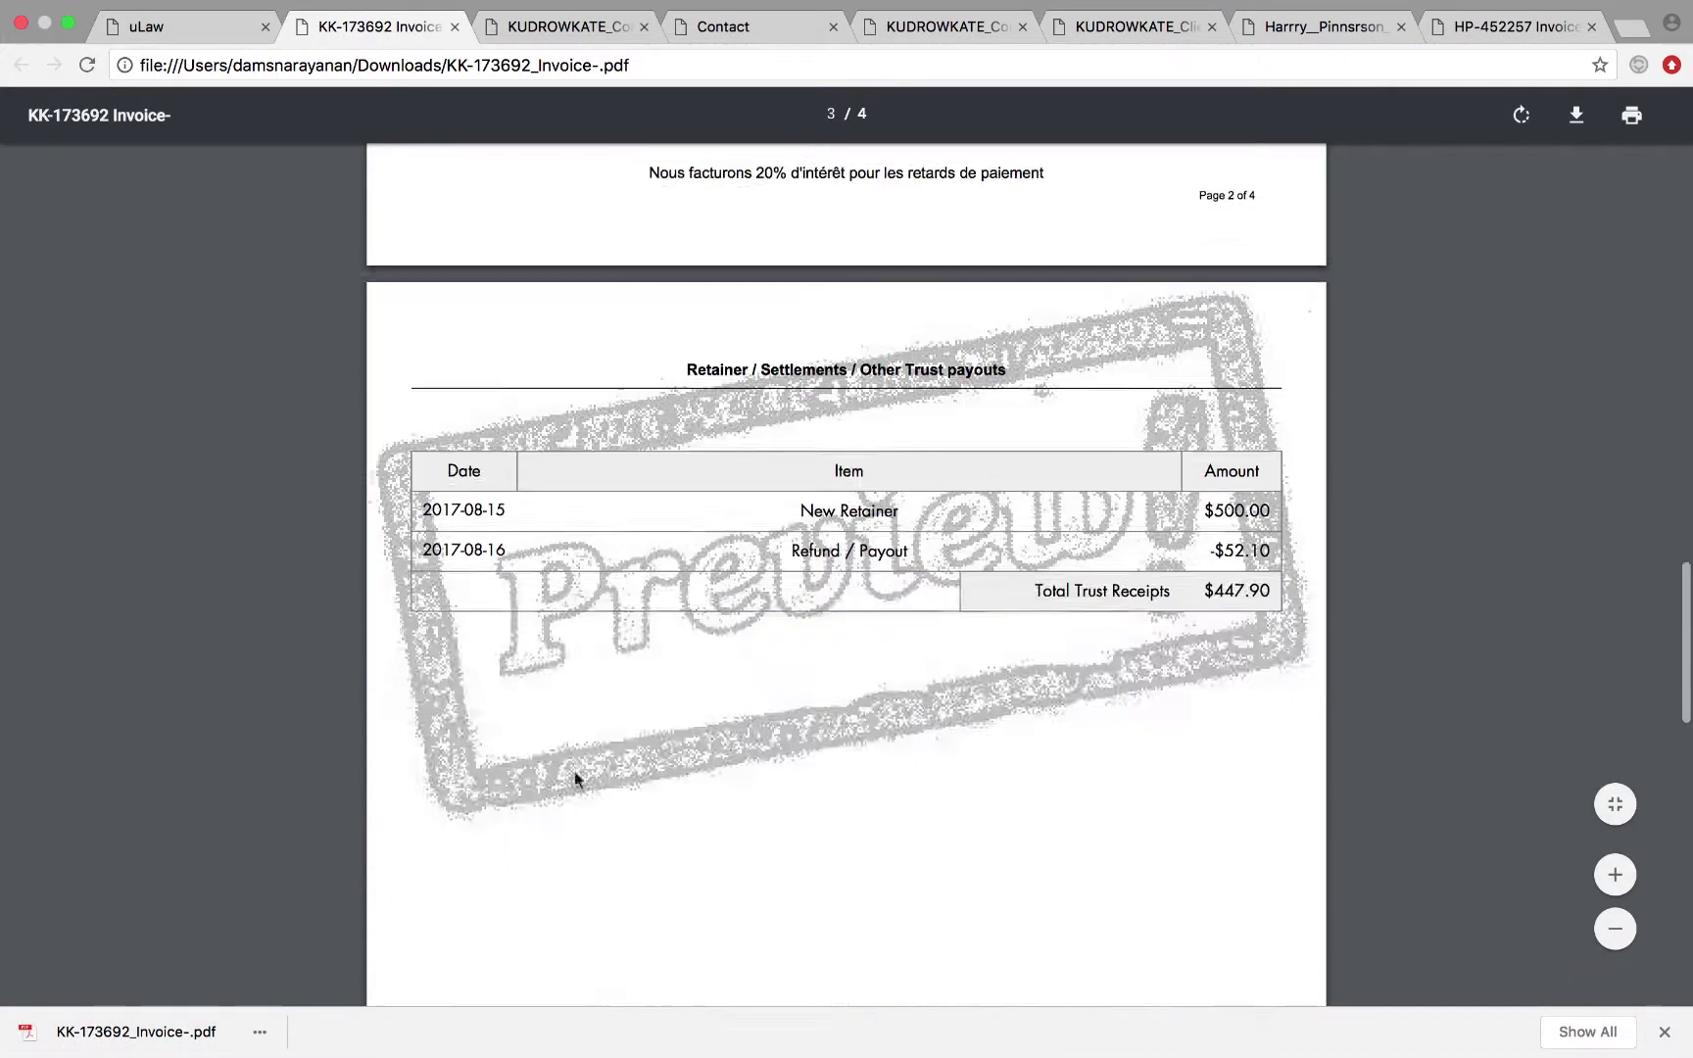
scroll(574, 779, "down", 15)
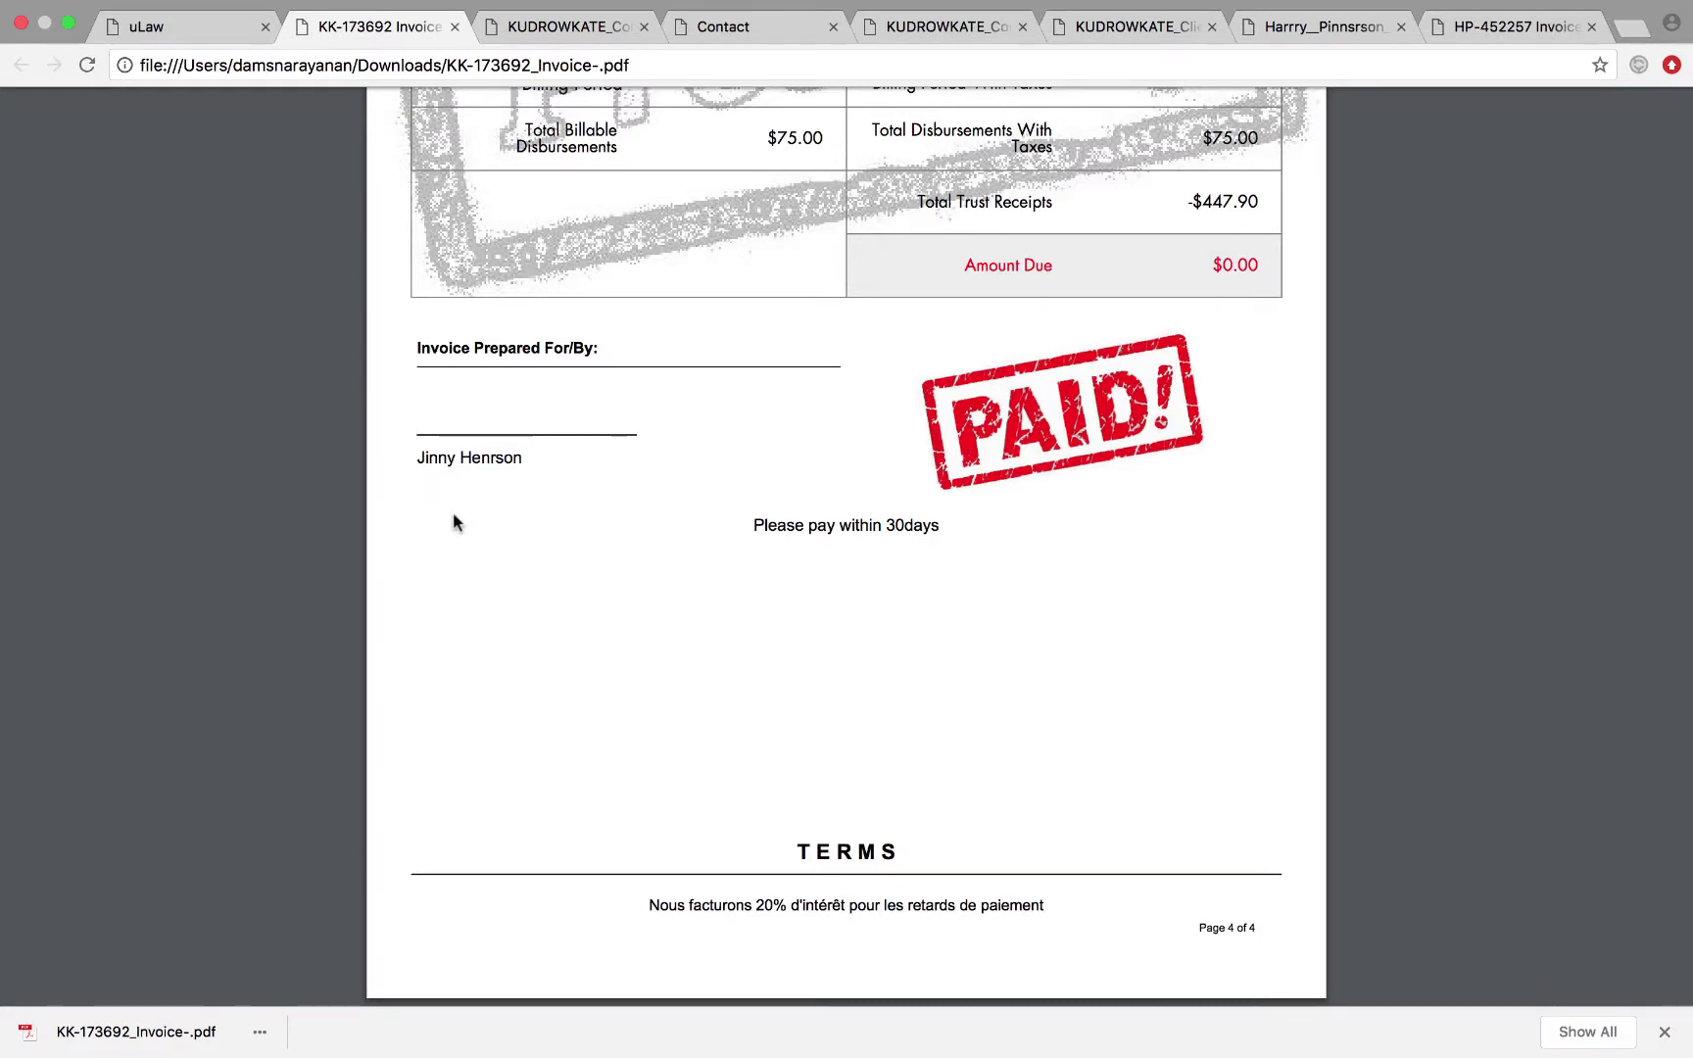